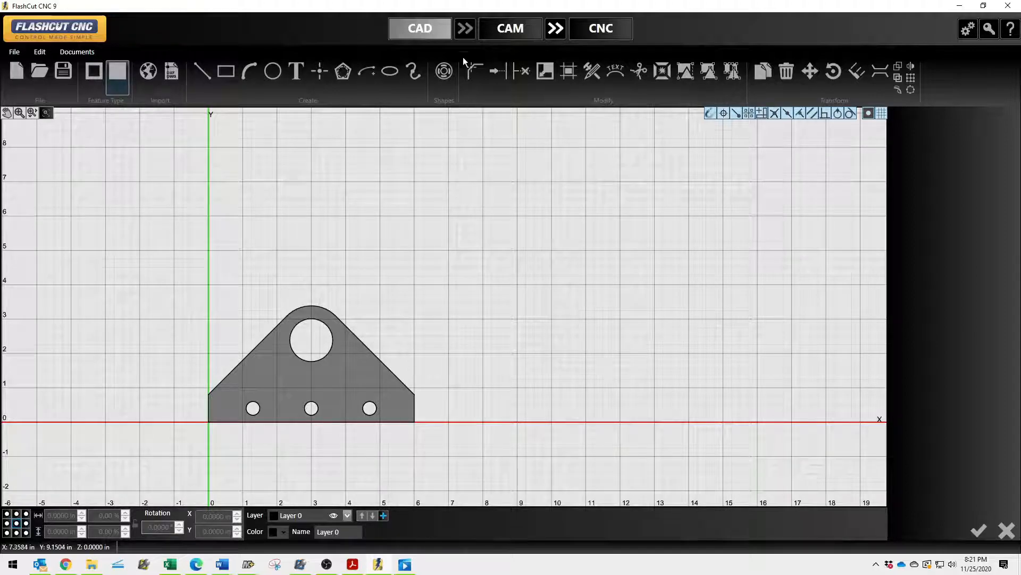
Examine the nested triangular parts and their toolpaths on Workpiece 1 in the CAM workspace.
click(493, 28)
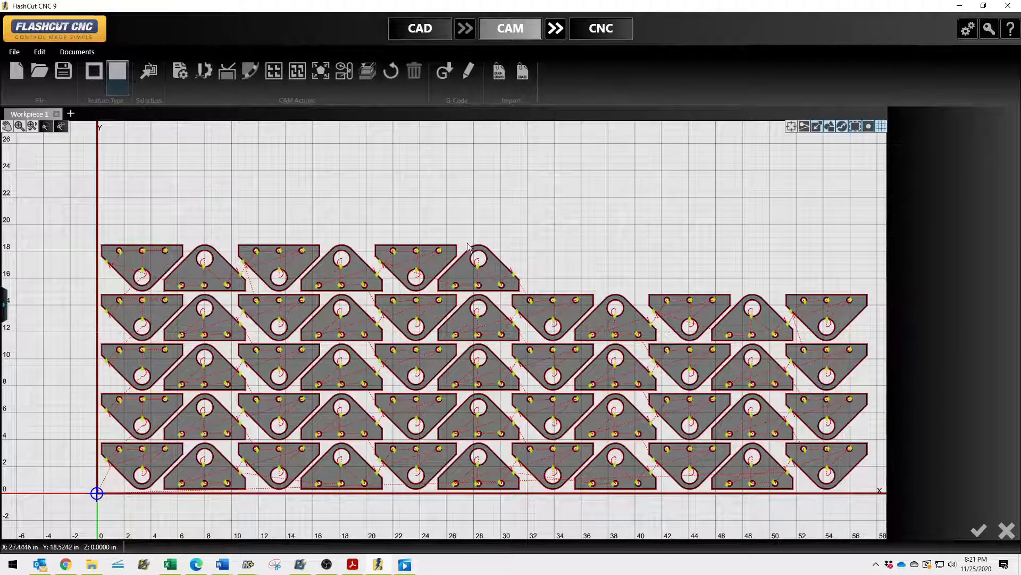
scroll(468, 247, up, 6)
scroll(466, 312, up, 3)
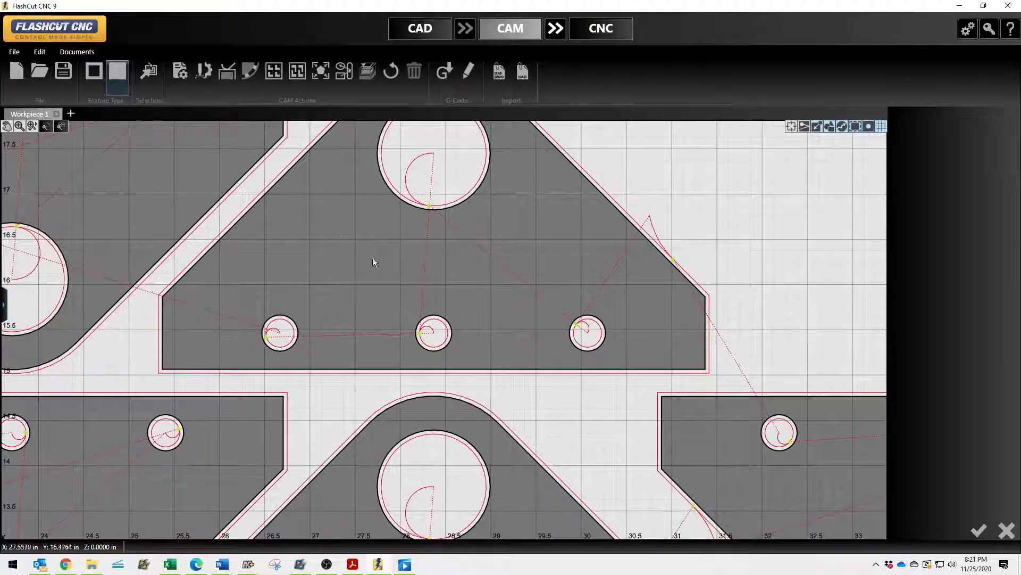
scroll(483, 340, down, 10)
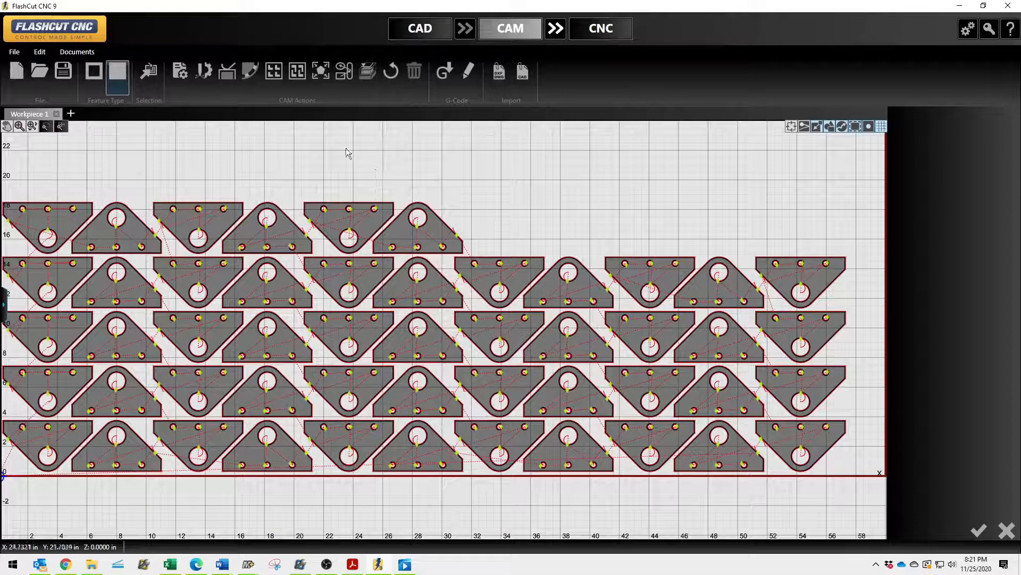
scroll(500, 329, down, 1)
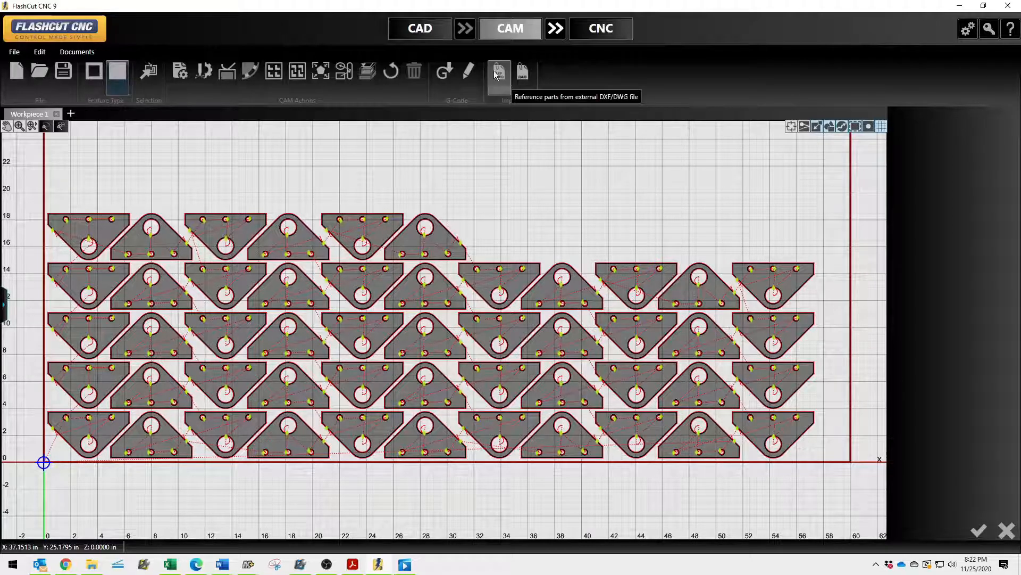
Start a DXF/DWG import in the CAD workspace and browse to the drawings in the Documents folder.
click(449, 30)
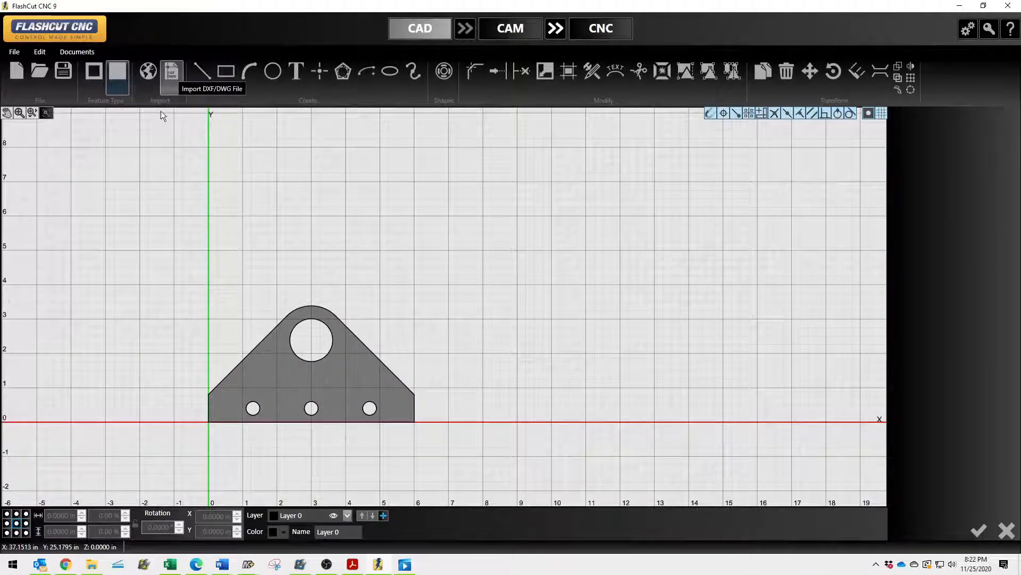
click(40, 71)
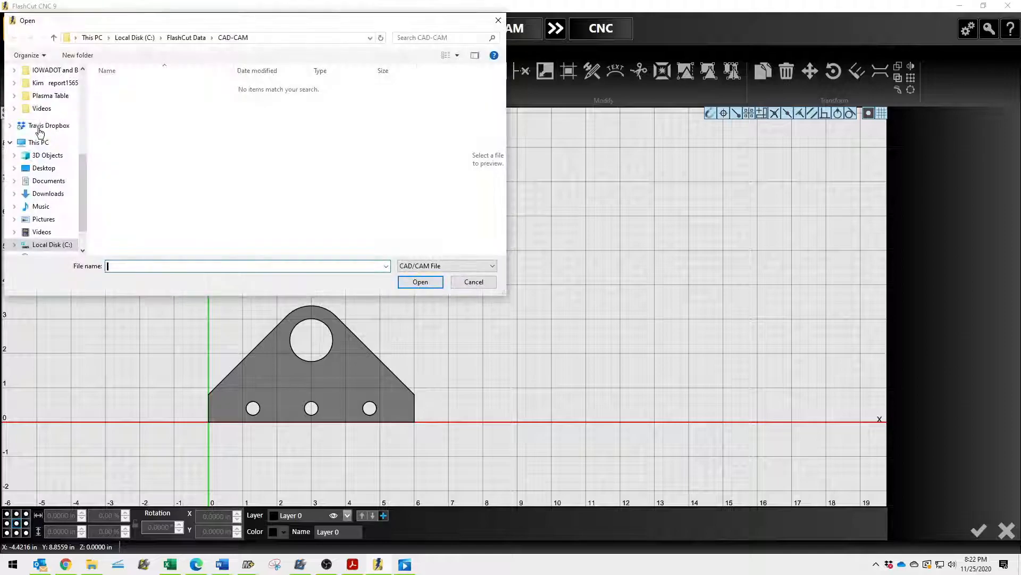
click(498, 22)
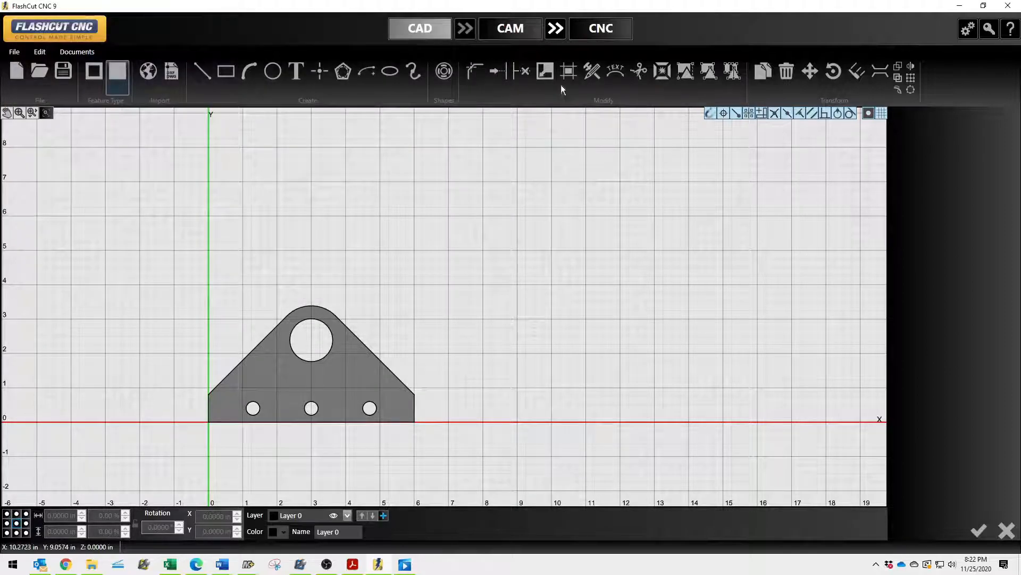
click(178, 78)
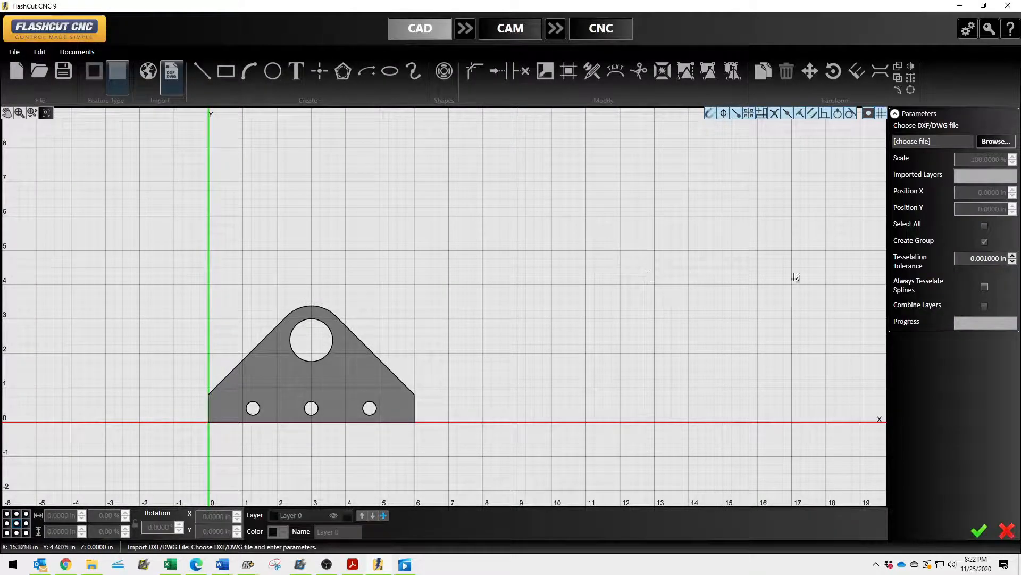
click(1000, 141)
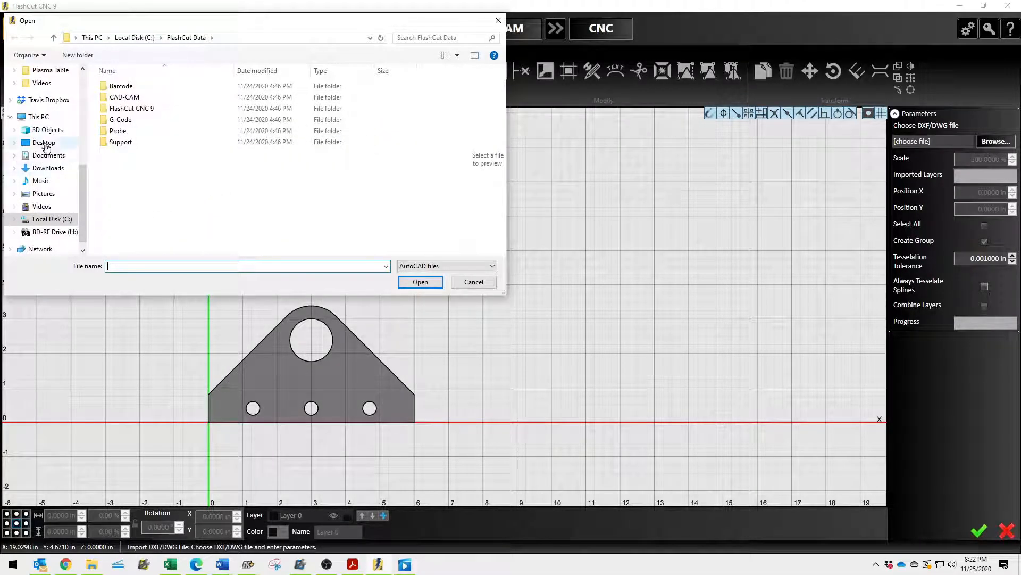
scroll(45, 147, up, 3)
scroll(58, 110, up, 5)
click(49, 117)
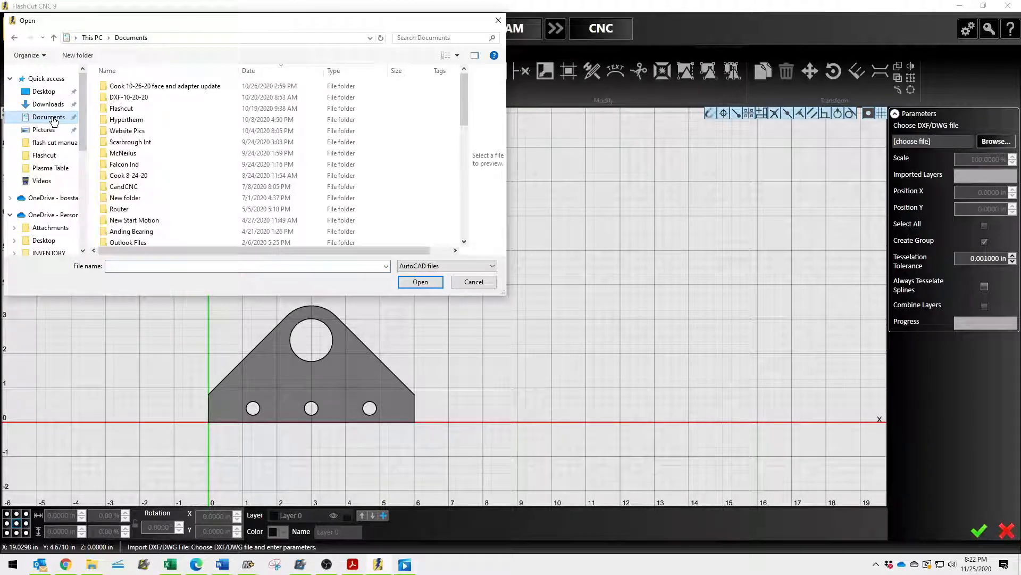
scroll(266, 147, down, 10)
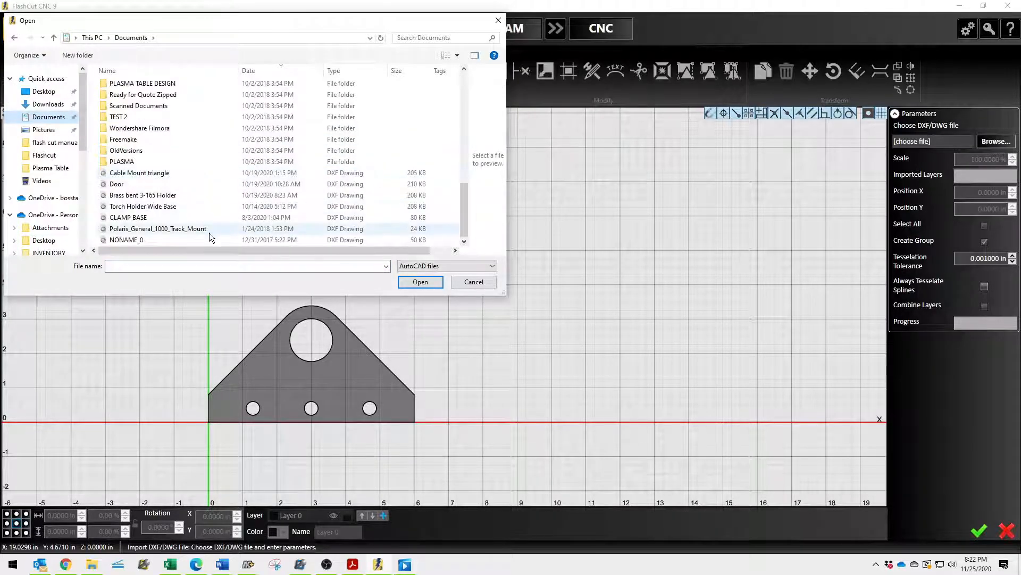
Load the Cable Mount triangle DXF at 100% scale and accept its import beside the existing triangular part.
click(206, 182)
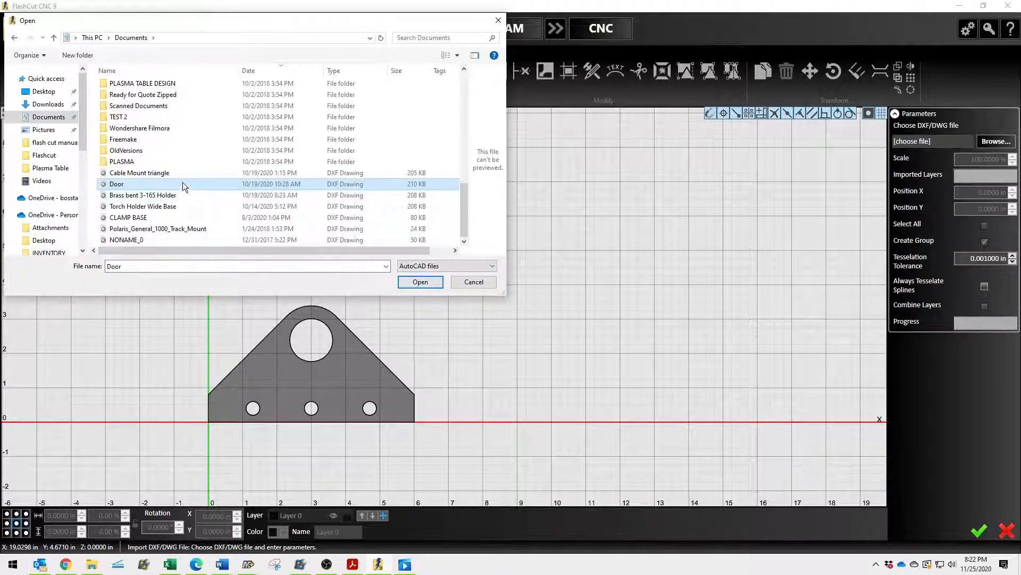
click(181, 173)
click(420, 281)
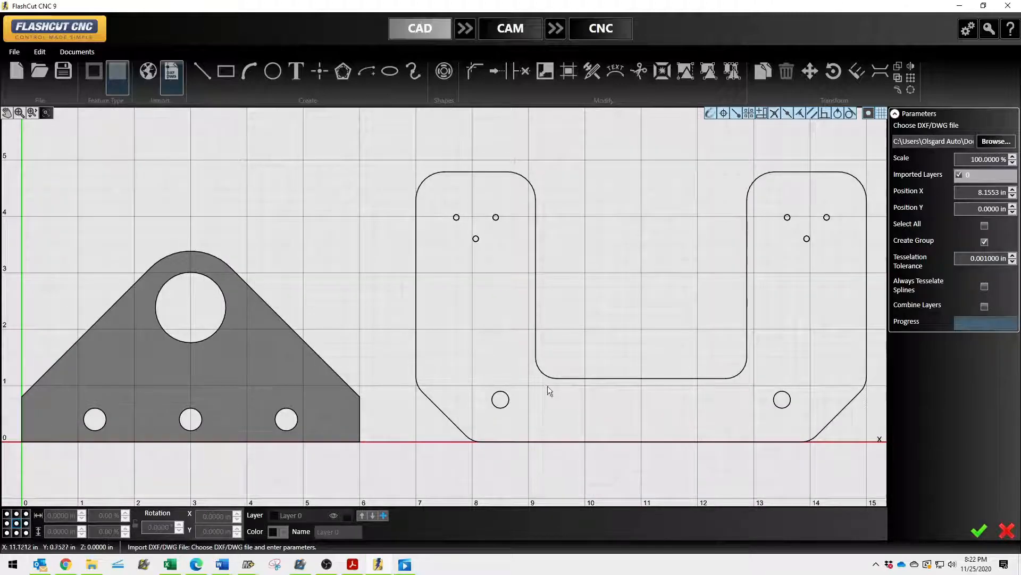
scroll(408, 358, down, 6)
scroll(700, 385, up, 6)
scroll(605, 354, up, 2)
scroll(707, 422, down, 2)
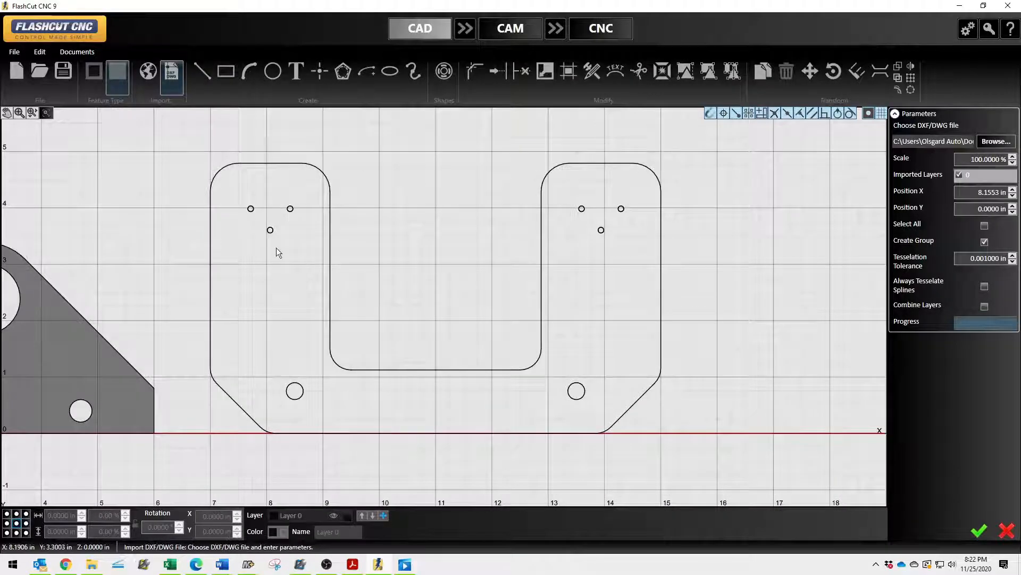
click(273, 228)
click(980, 529)
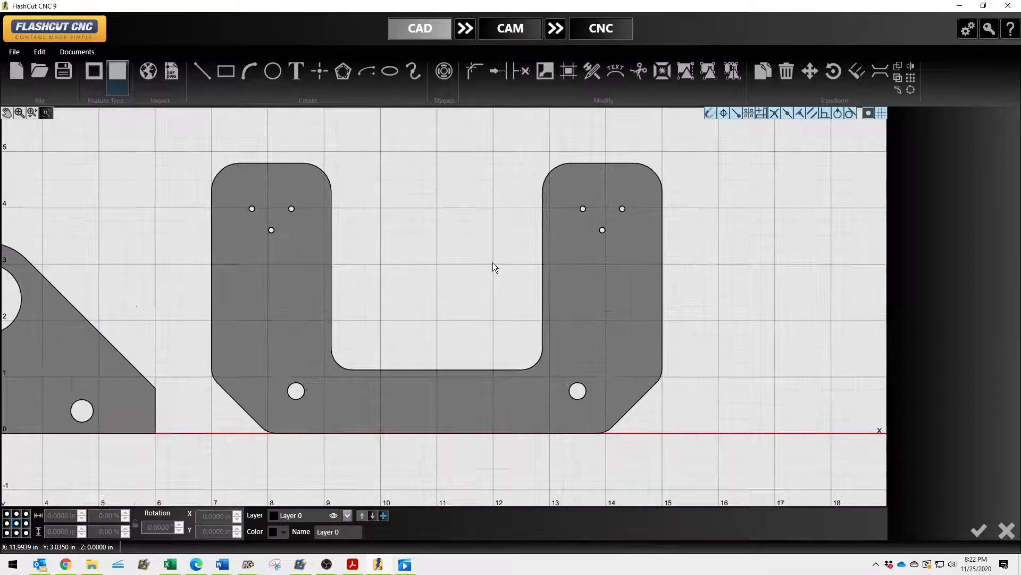
Try to ungroup the imported U-shaped part by starting the command before selecting the part.
scroll(493, 262, up, 1)
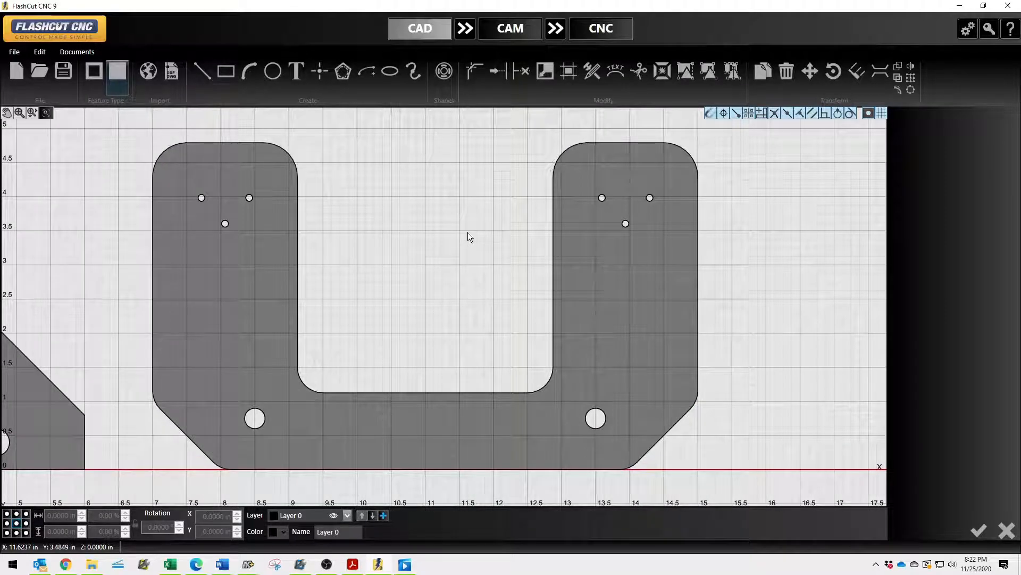
click(604, 195)
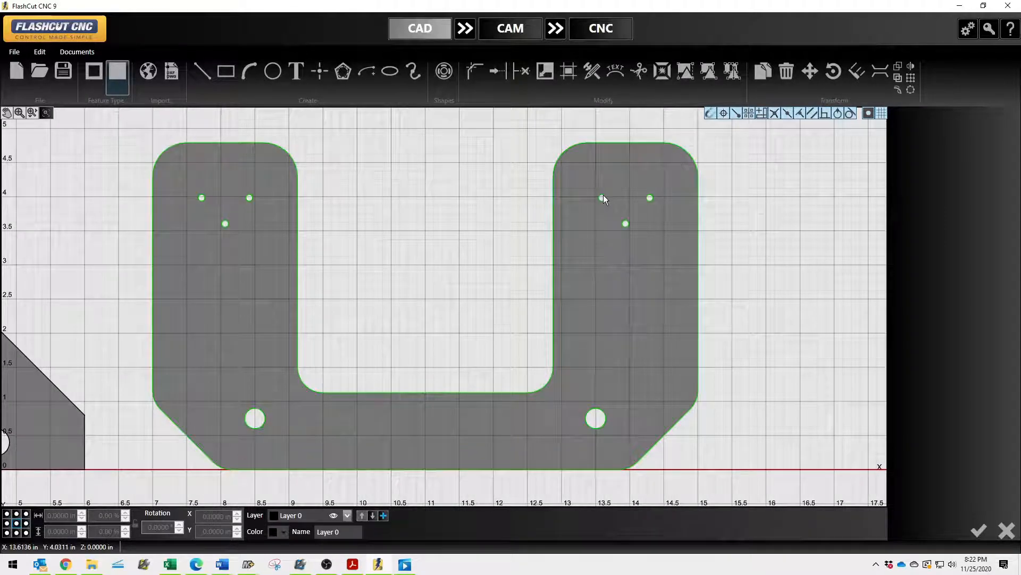
click(520, 251)
scroll(519, 253, down, 1)
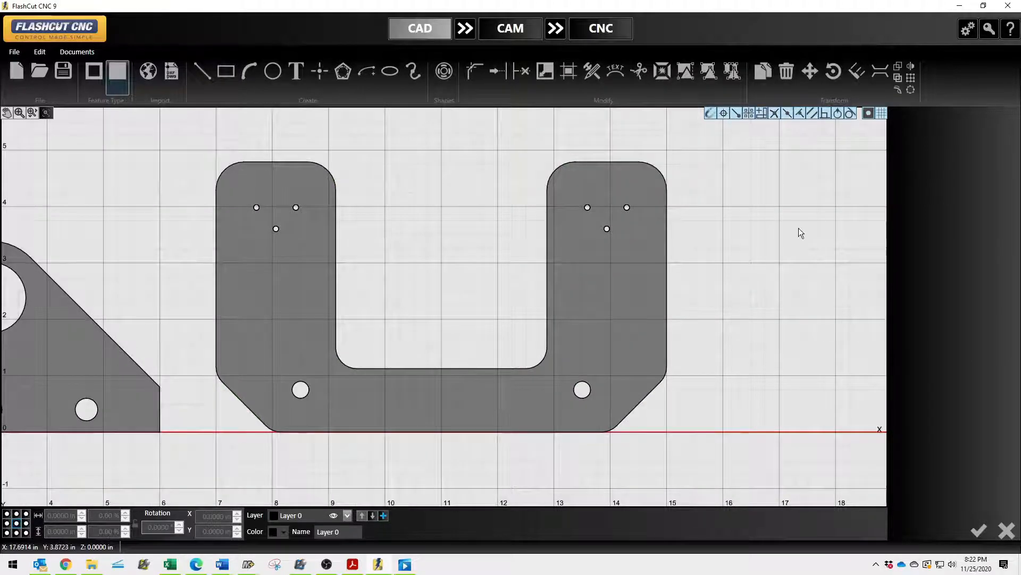
click(708, 71)
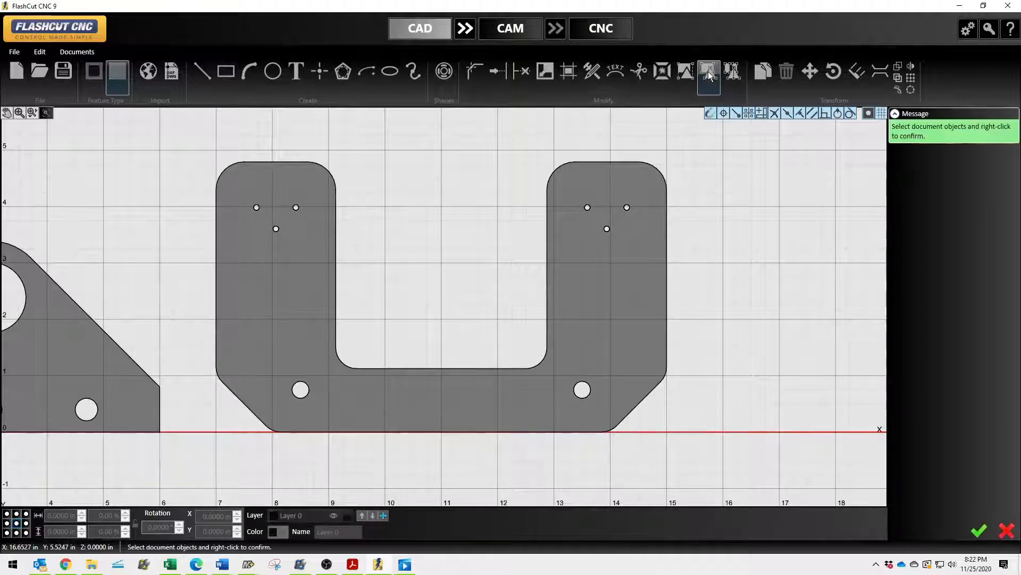
scroll(648, 206, up, 1)
click(577, 216)
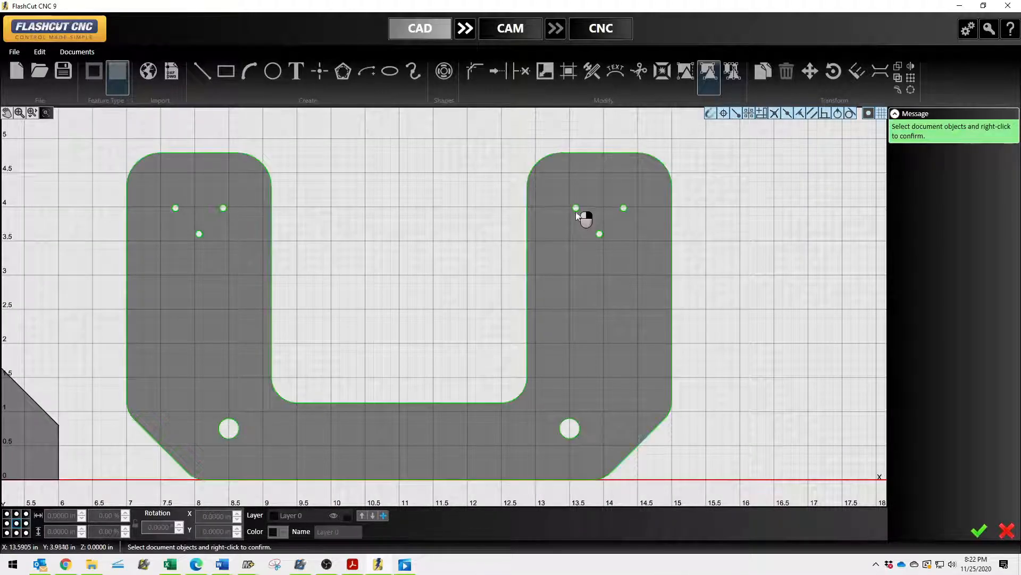
right_click(577, 214)
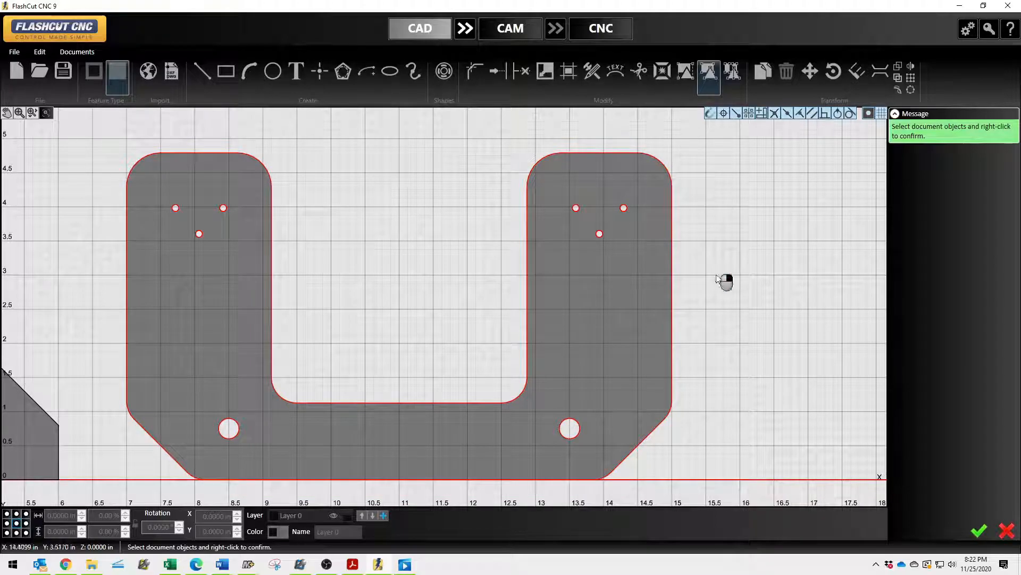
click(982, 532)
Select the whole U-shaped part and ungroup it into separate elements.
click(706, 211)
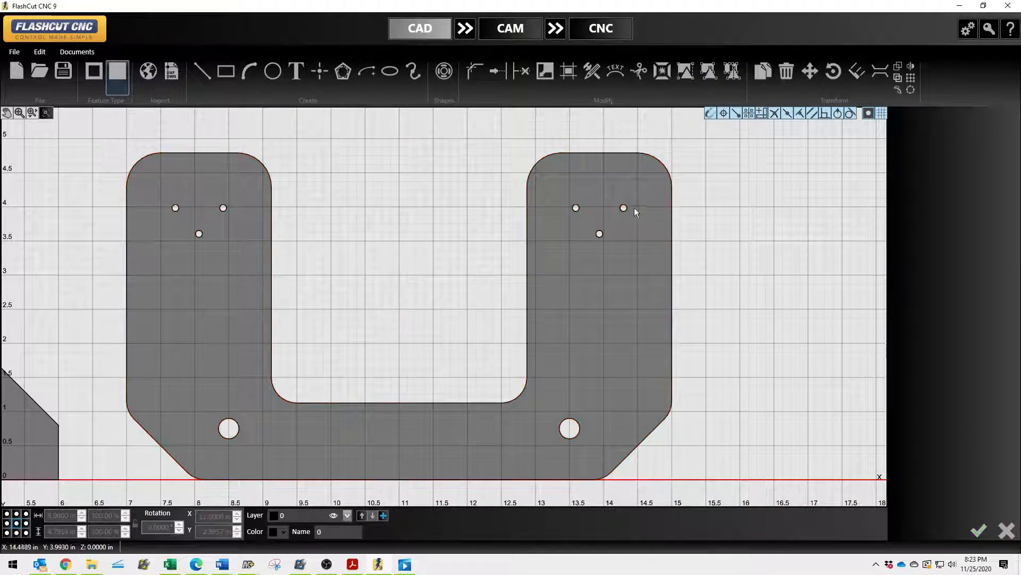
click(624, 212)
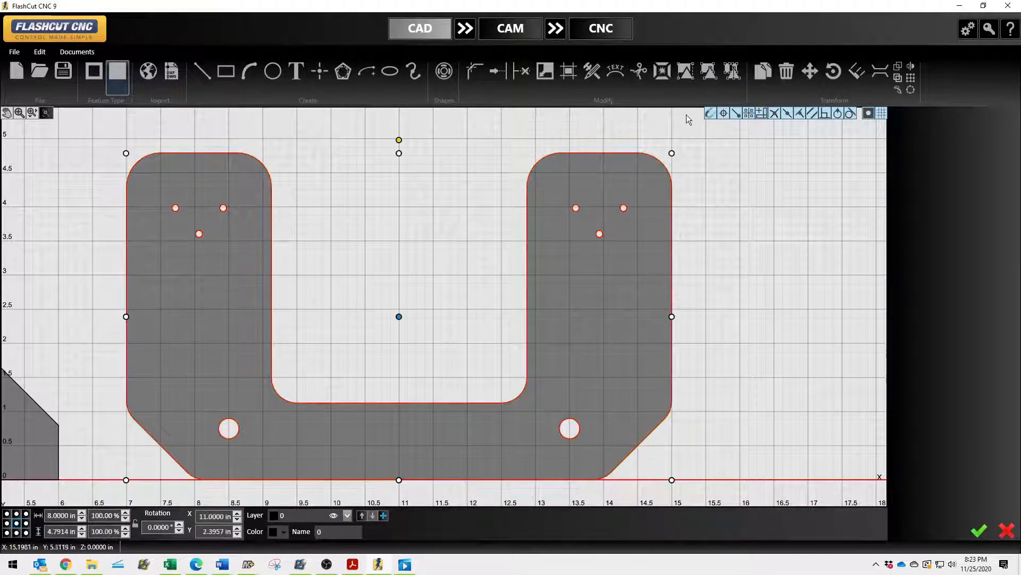
click(713, 69)
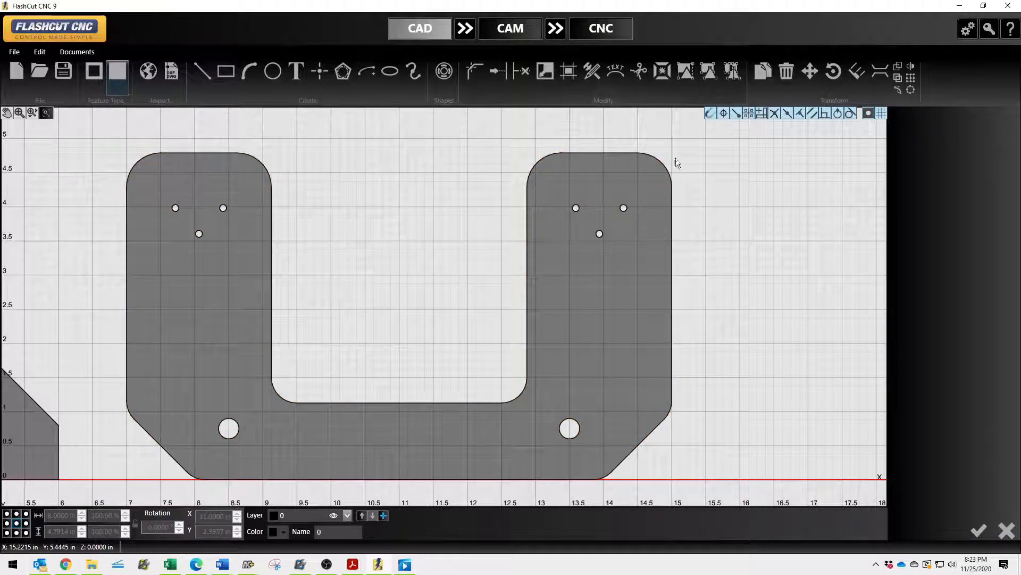
Set the treatment of the three small 0.1 in holes in each arm of the U-shaped part to Mark Element.
click(625, 212)
drag(565, 189, 643, 254)
click(903, 236)
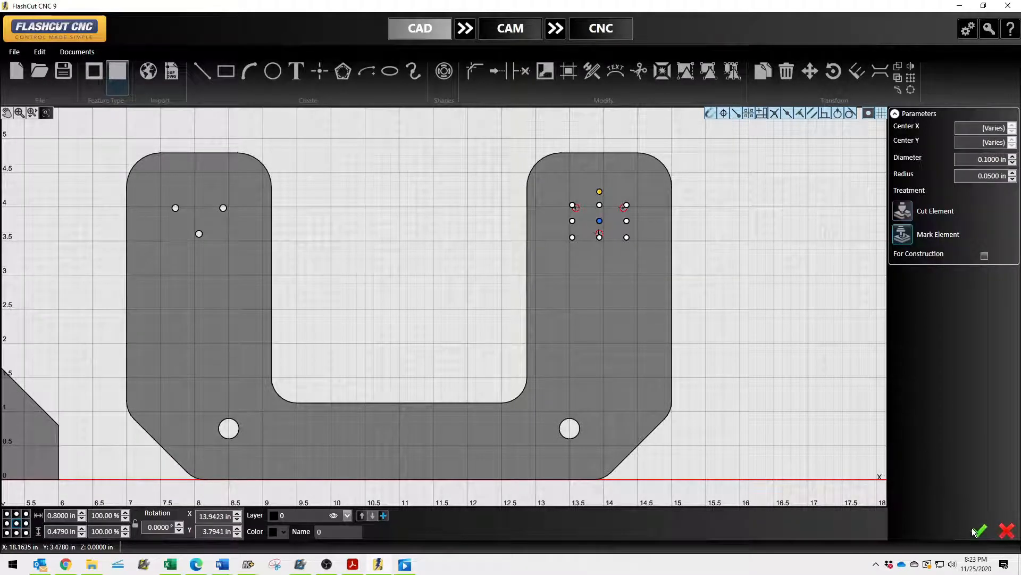
drag(171, 189, 249, 251)
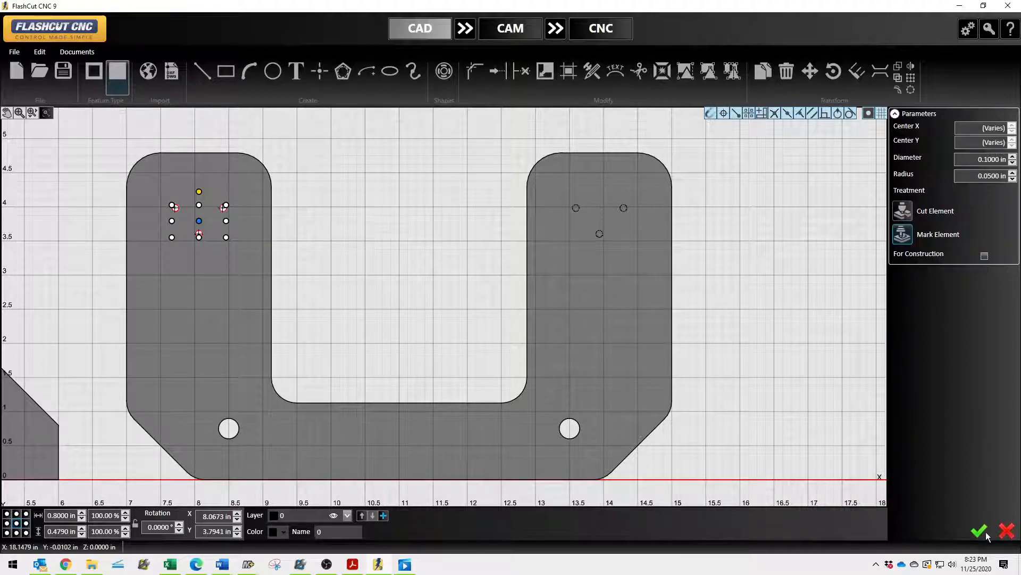
click(288, 177)
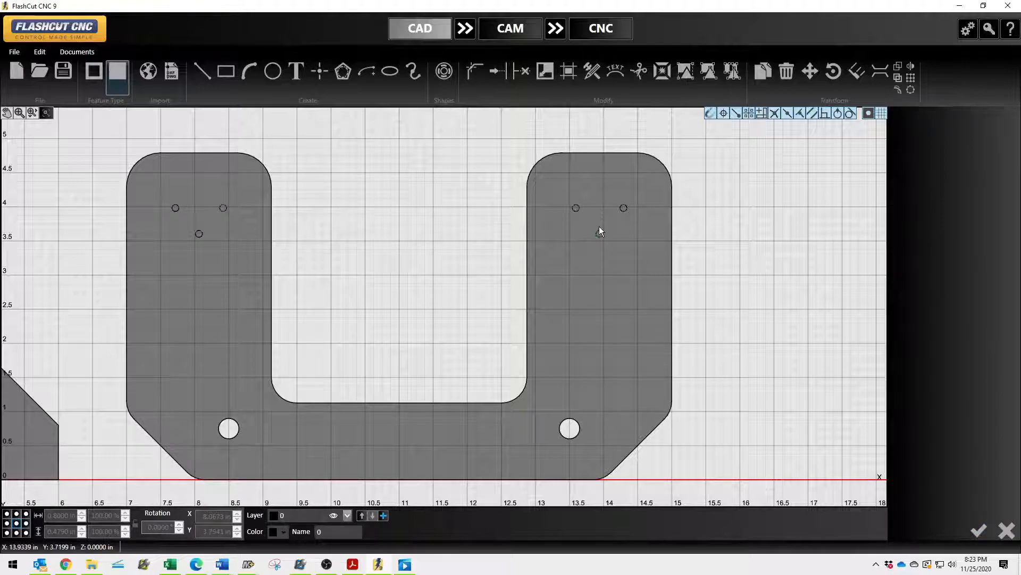
scroll(605, 238, up, 2)
scroll(492, 205, down, 2)
scroll(485, 205, down, 1)
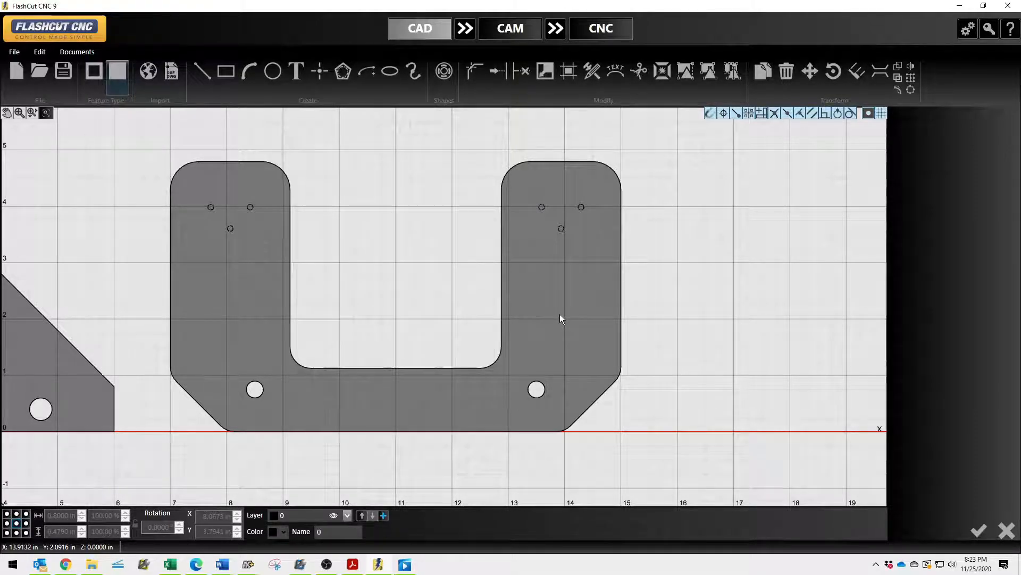
scroll(556, 314, up, 1)
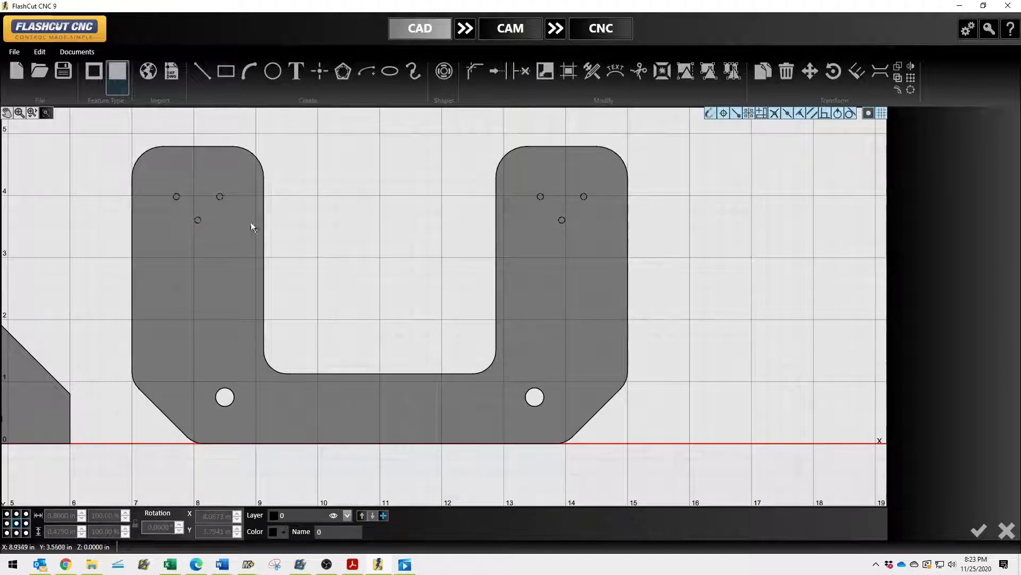
click(219, 197)
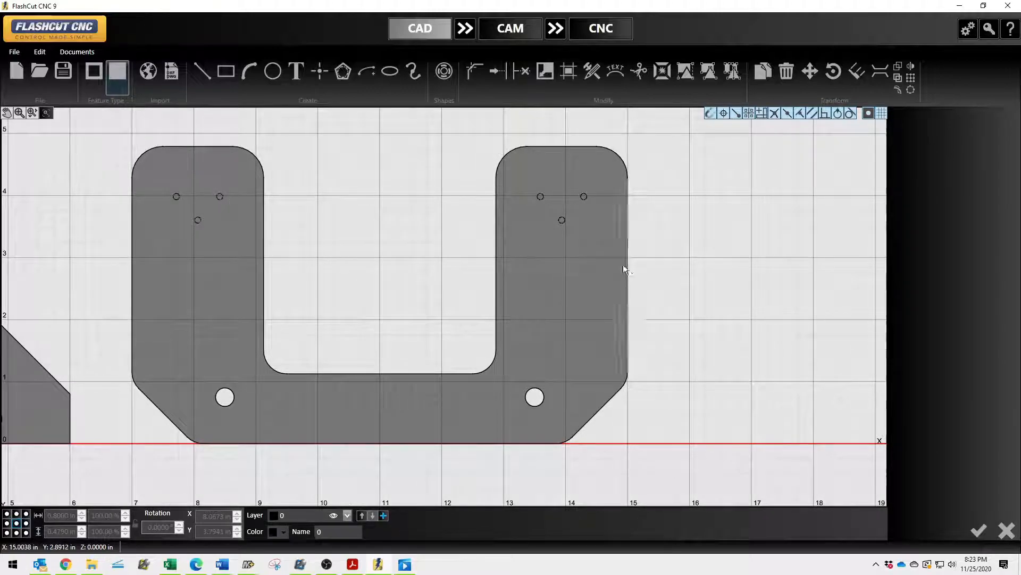
In the CAM workspace, move the U-shaped part to the free area above the nested triangles and rotate it so its arms point down.
click(463, 30)
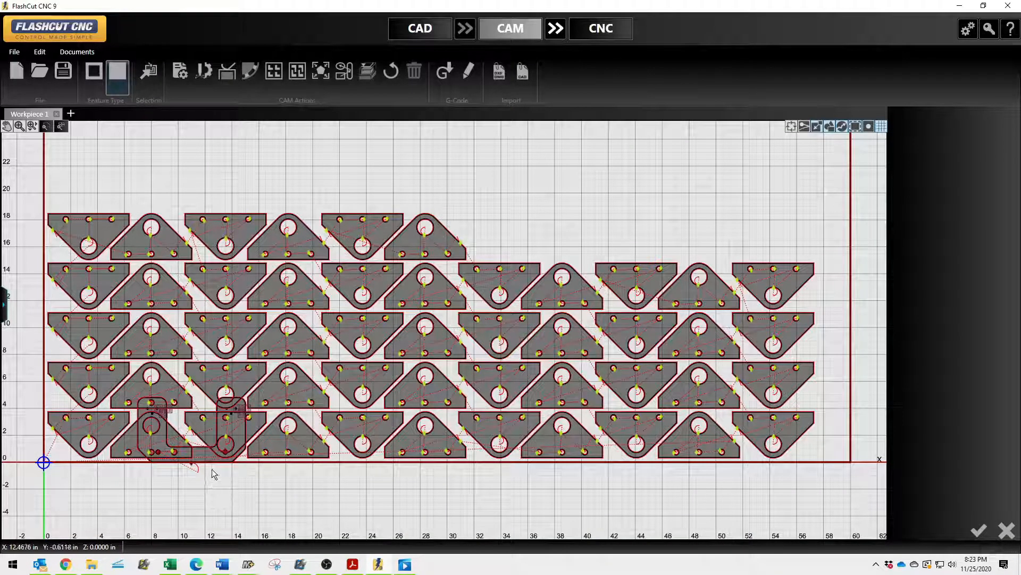
drag(213, 466, 546, 260)
drag(584, 184, 582, 162)
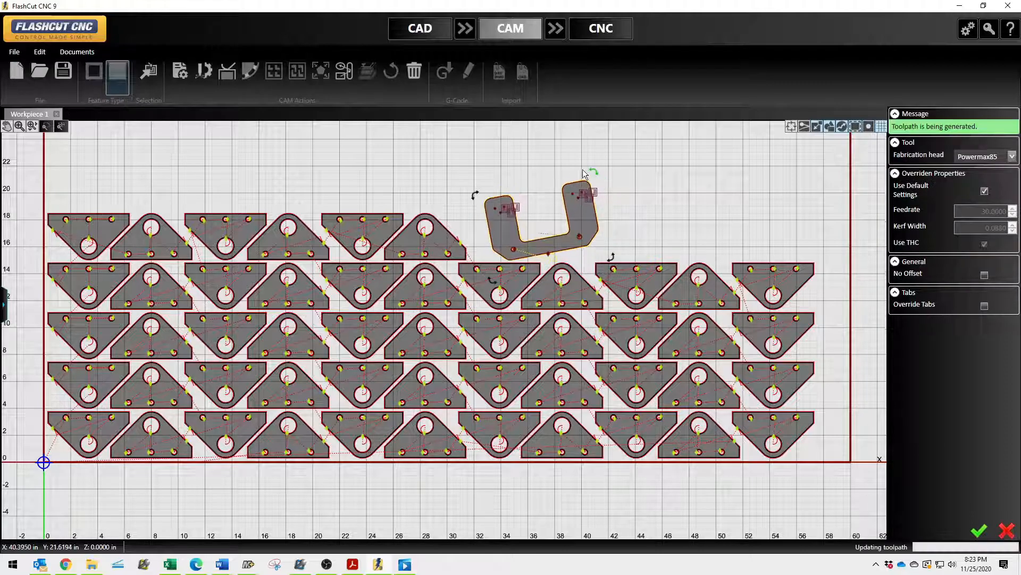
drag(466, 193, 475, 285)
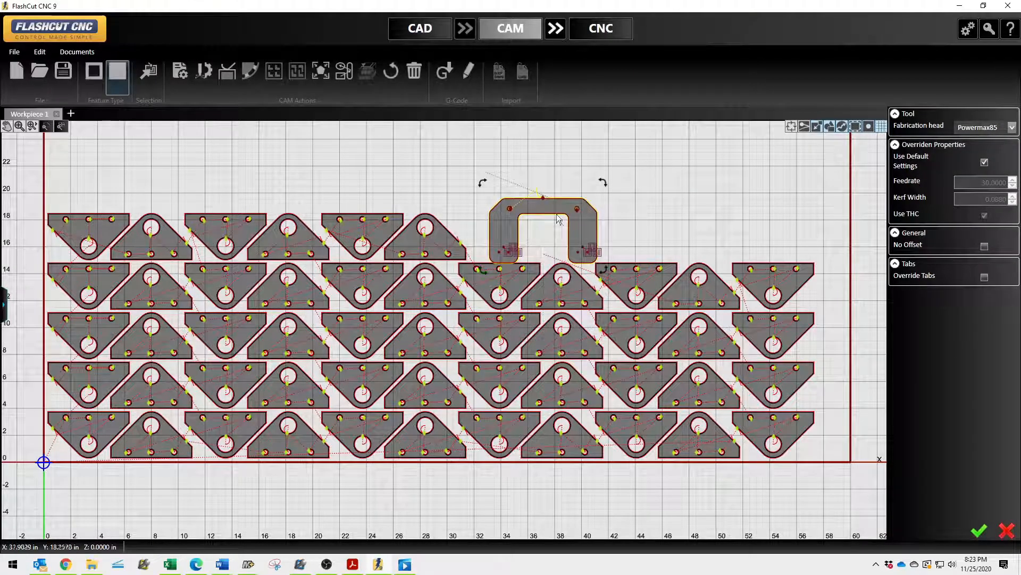
scroll(544, 258, down, 1)
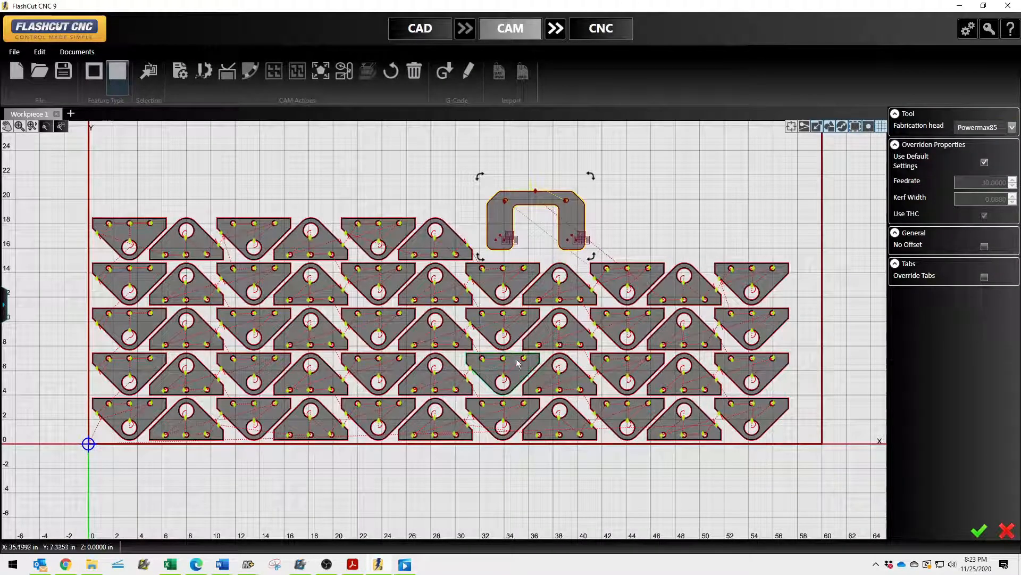
scroll(634, 316, down, 2)
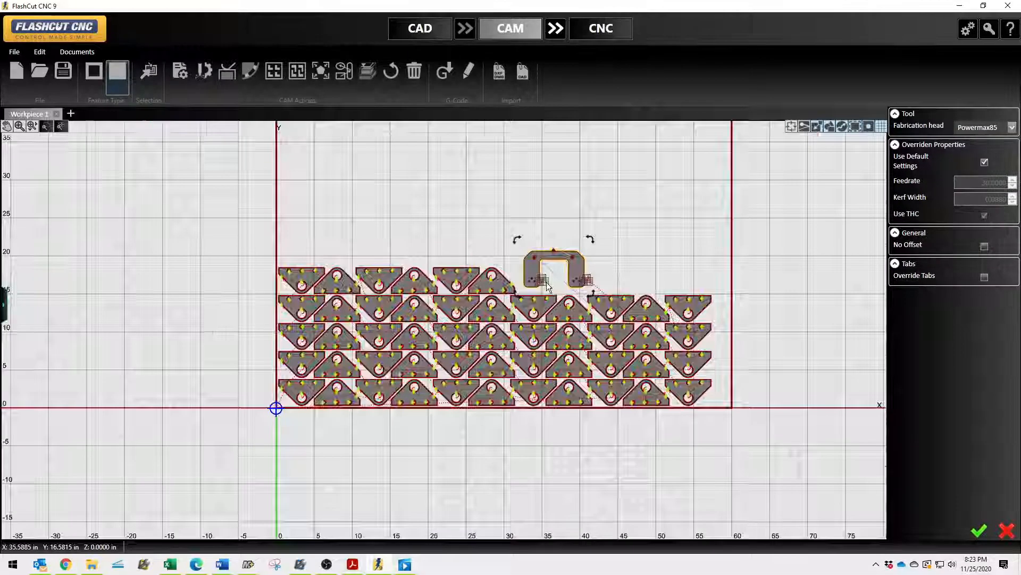
Inspect the marked small holes in the U-shaped part's arms and the mark operation's fabrication head setting.
scroll(566, 272, up, 4)
scroll(537, 274, up, 5)
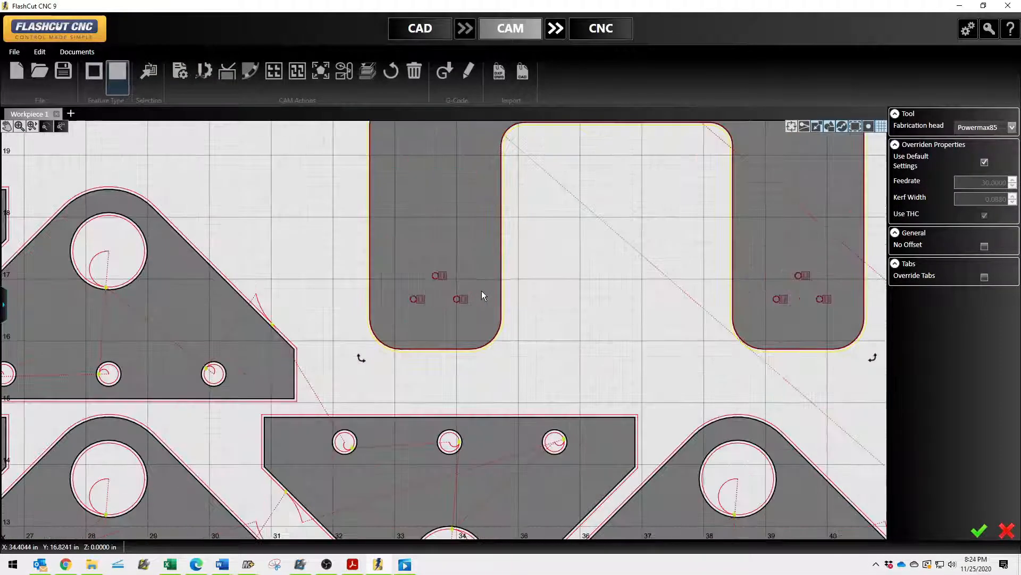
scroll(468, 340, down, 5)
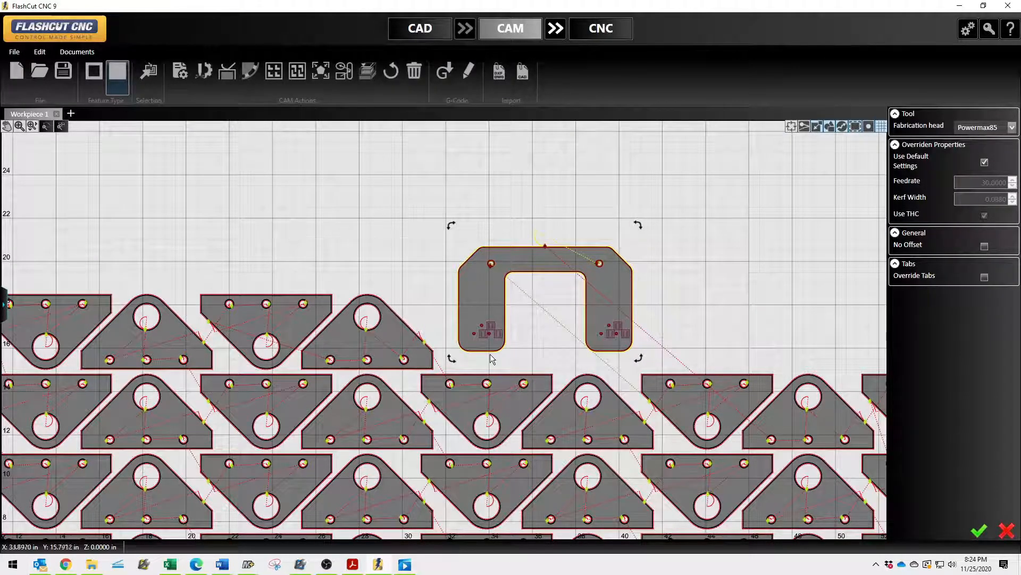
click(483, 333)
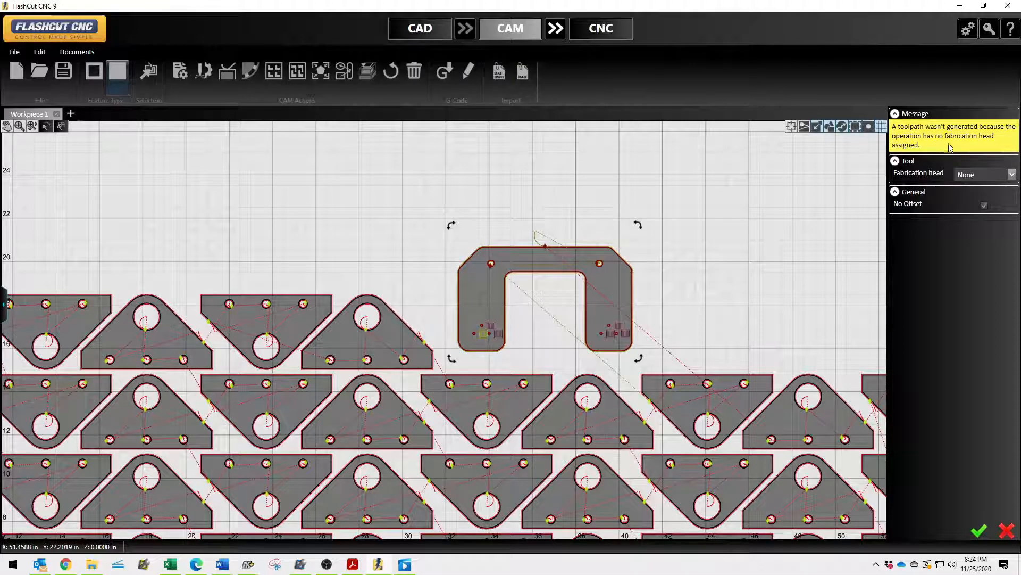
click(895, 114)
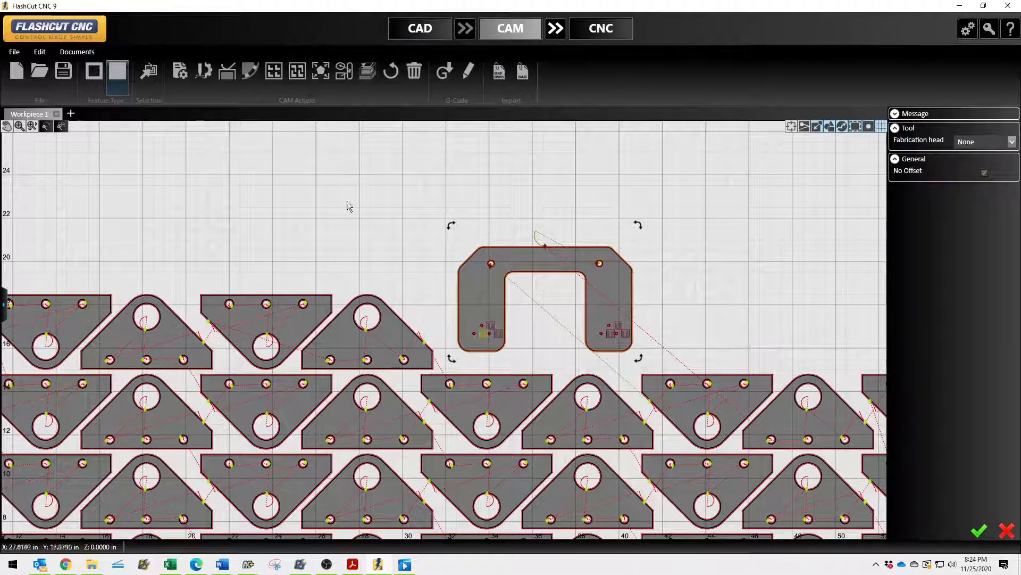
scroll(365, 268, down, 4)
click(427, 287)
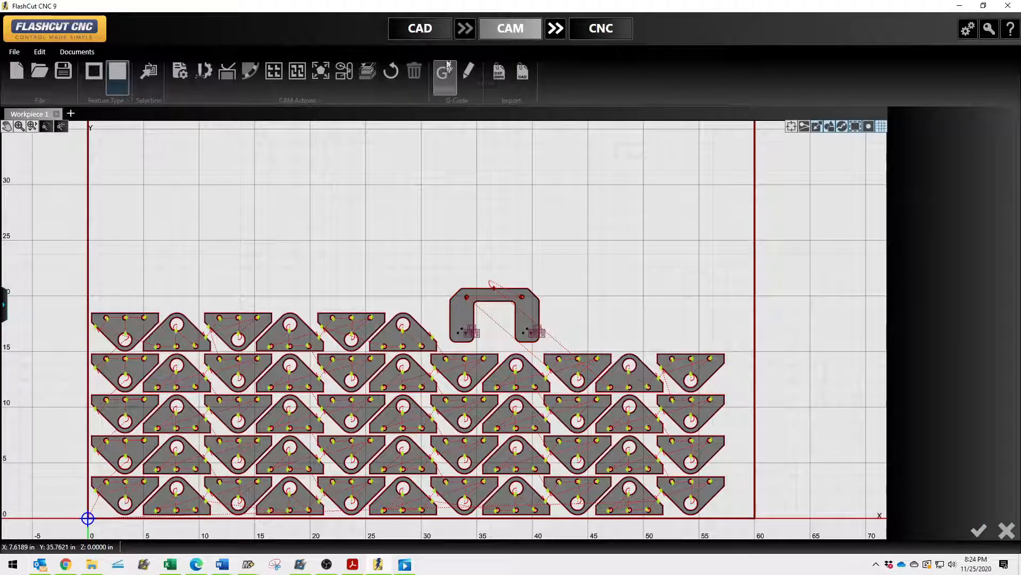
Import the CLAMP BASE DXF drawing from the Documents folder into the workpiece with layers 0 and FORMAT.
click(500, 79)
click(996, 141)
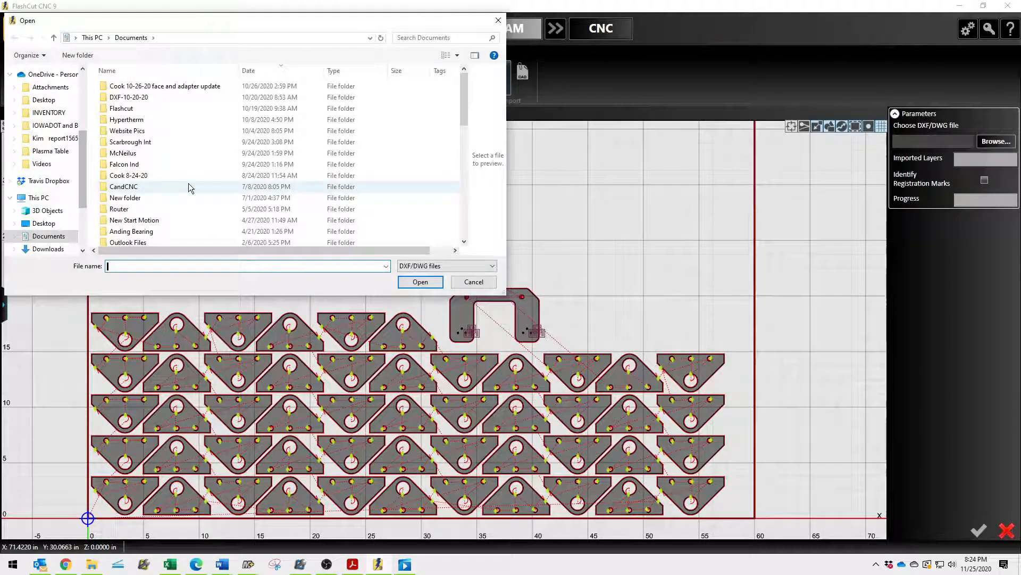
scroll(189, 194, down, 15)
scroll(126, 172, down, 1)
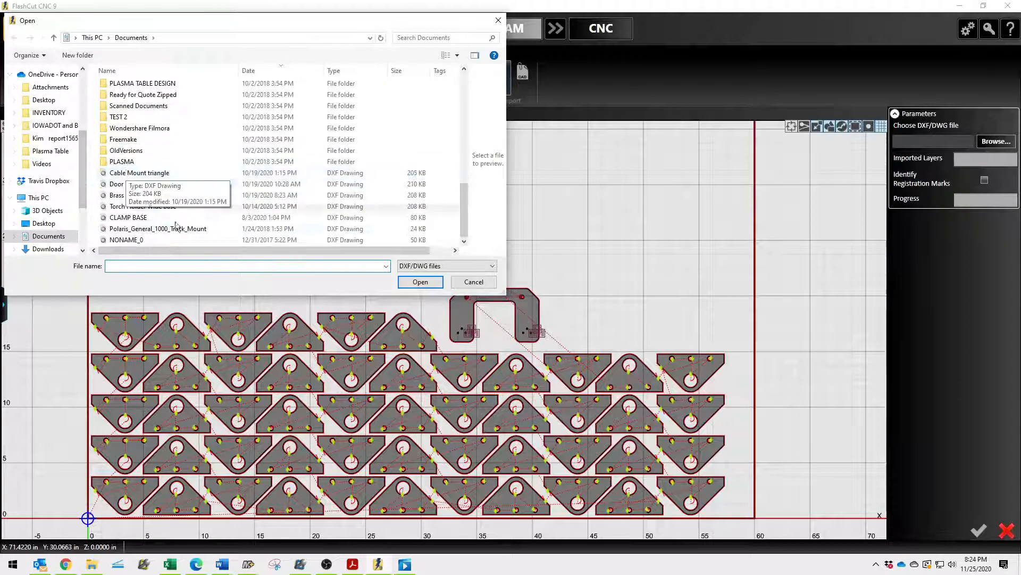
click(165, 219)
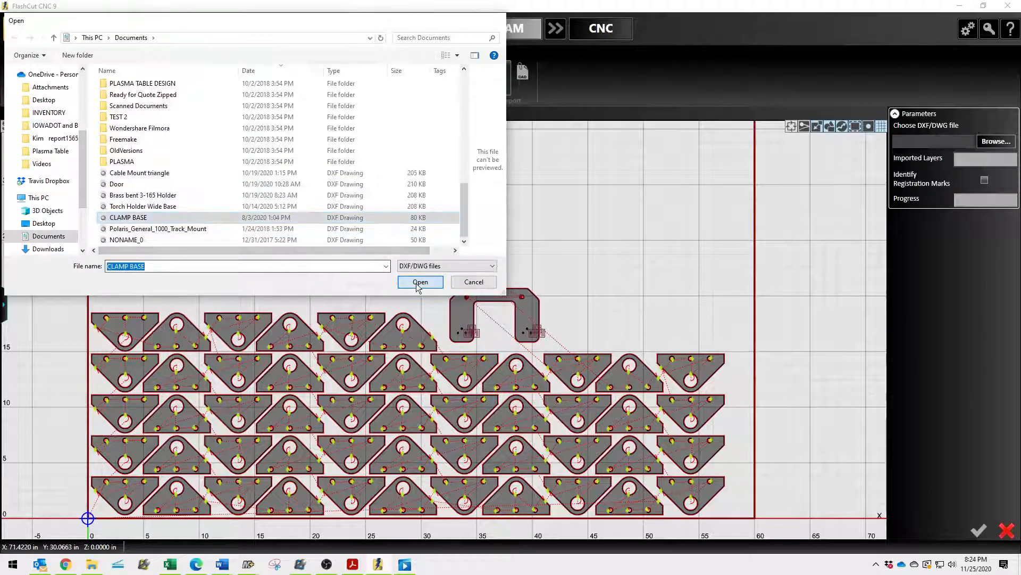
click(421, 282)
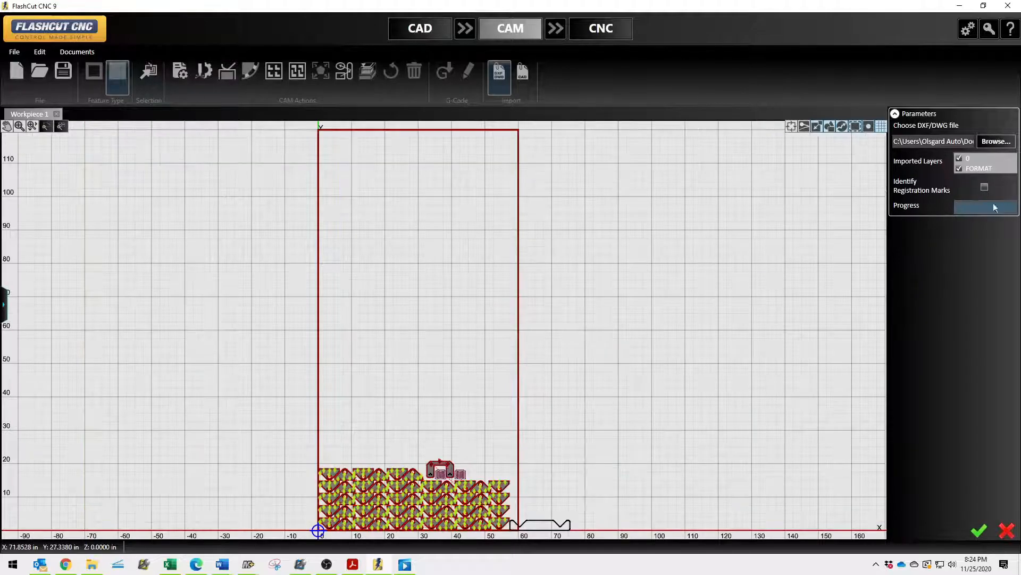
scroll(522, 446, up, 8)
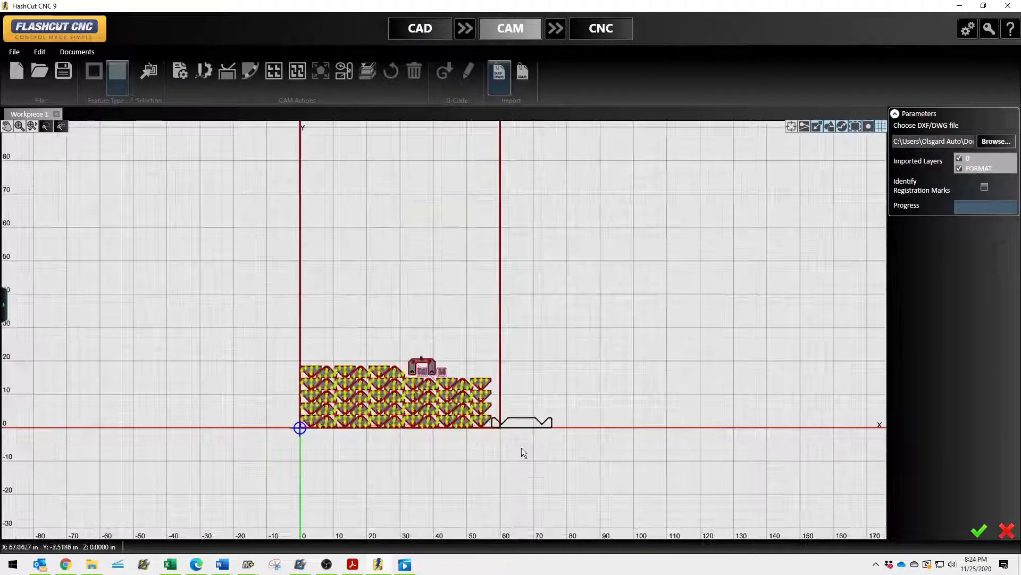
click(979, 531)
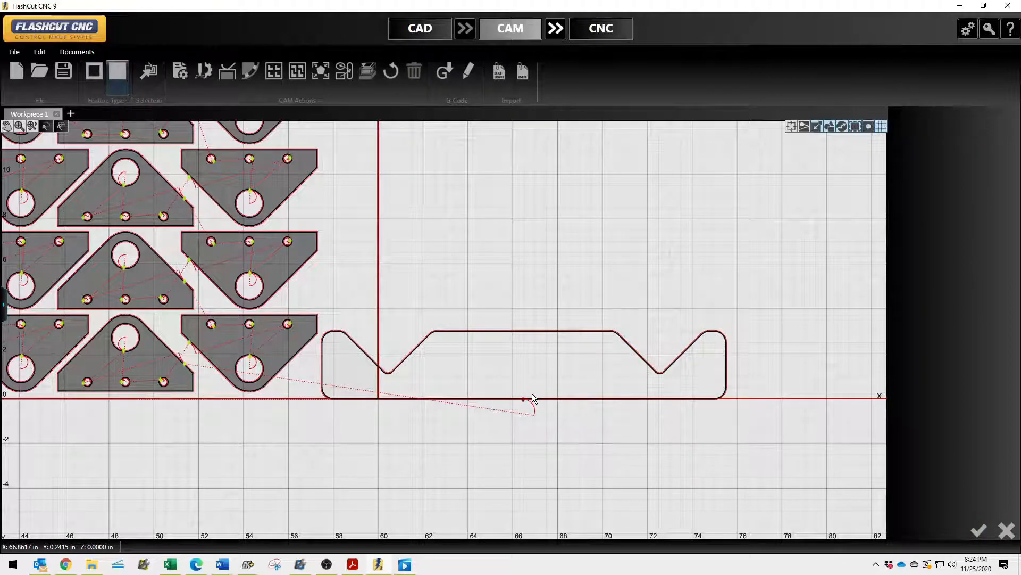
Move the clamp base's arc lead-in from its bottom edge to the inner sloped edge of its right notch.
click(558, 408)
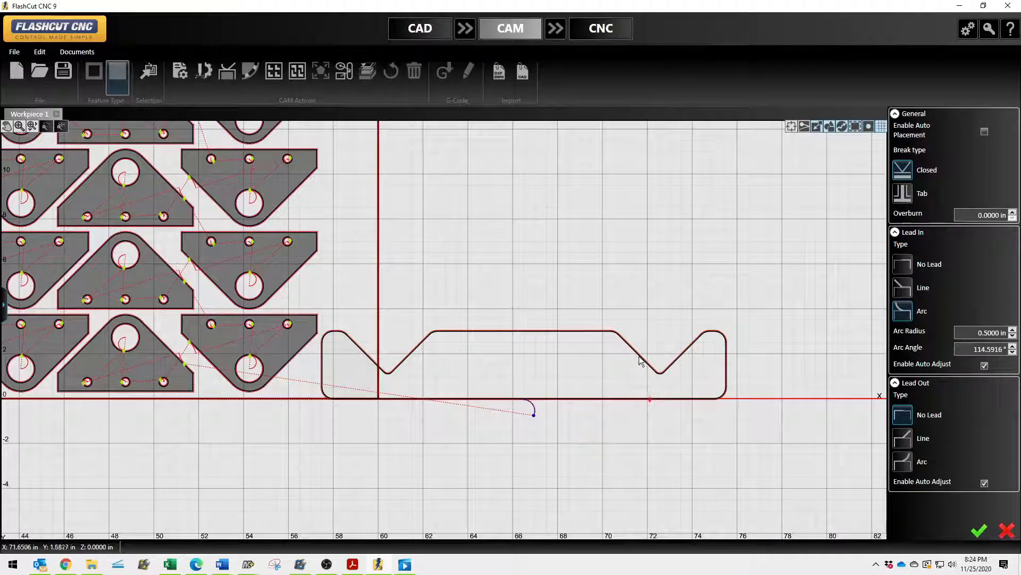
click(638, 353)
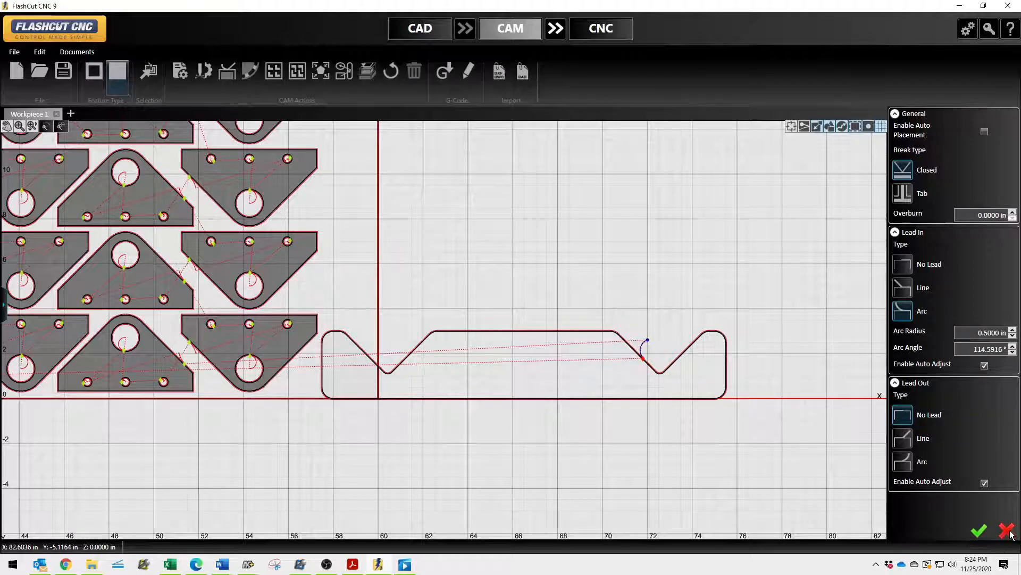
scroll(590, 466, down, 6)
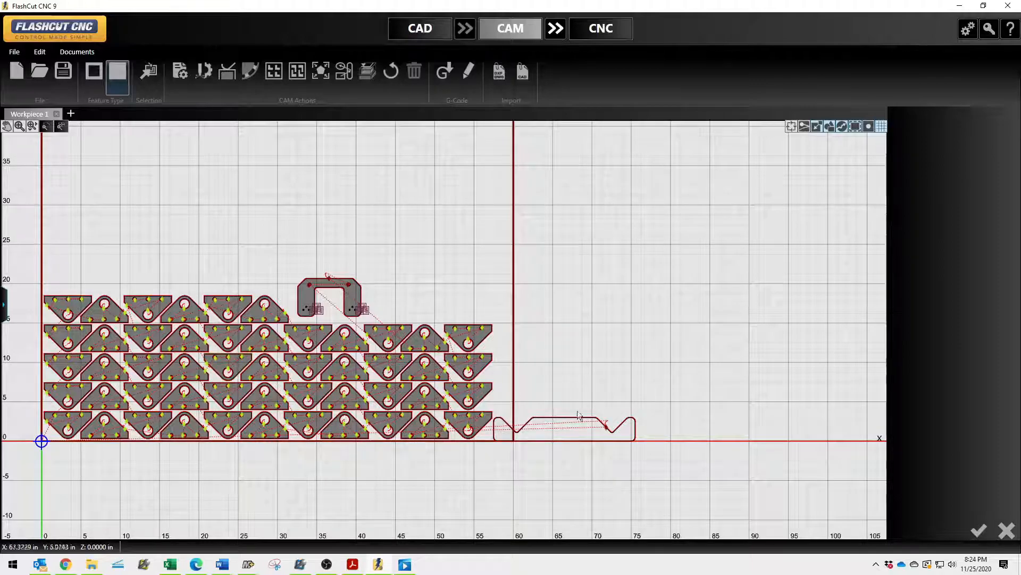
scroll(609, 420, up, 3)
scroll(563, 426, up, 2)
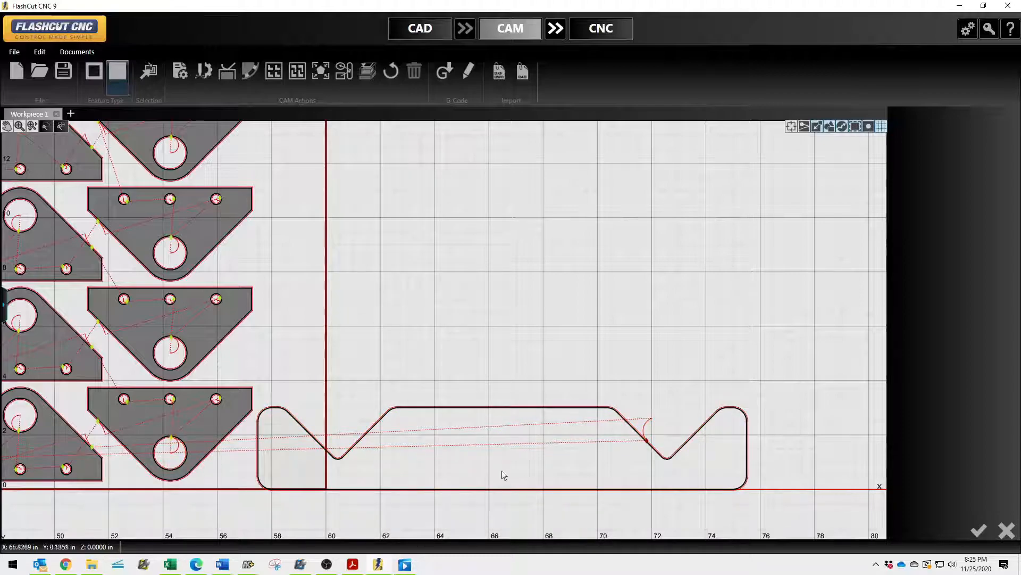
scroll(283, 390, down, 1)
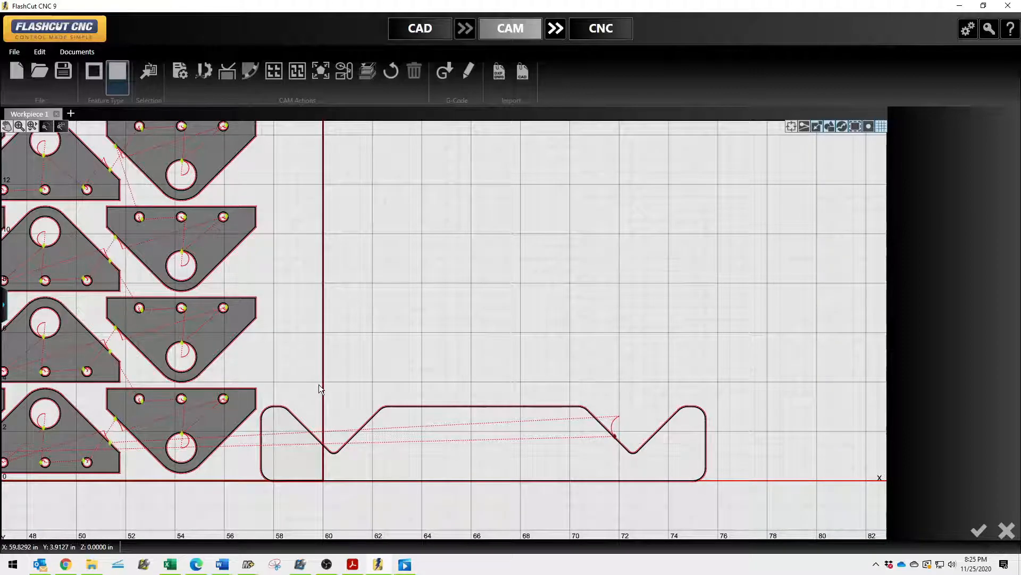
Review the job's workpiece size, material type and thickness settings and accept them.
click(179, 85)
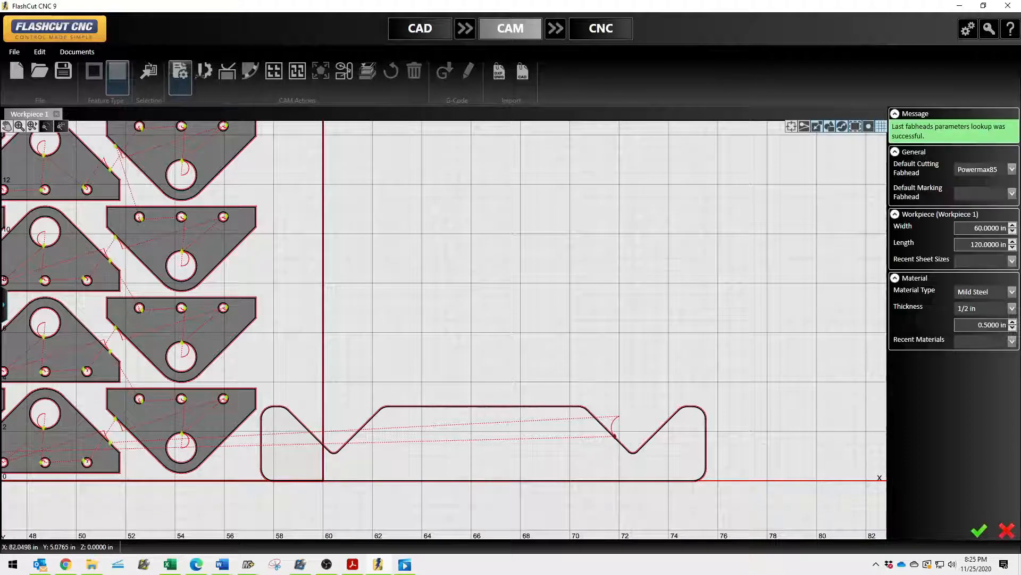
click(997, 292)
click(1005, 323)
scroll(617, 409, down, 5)
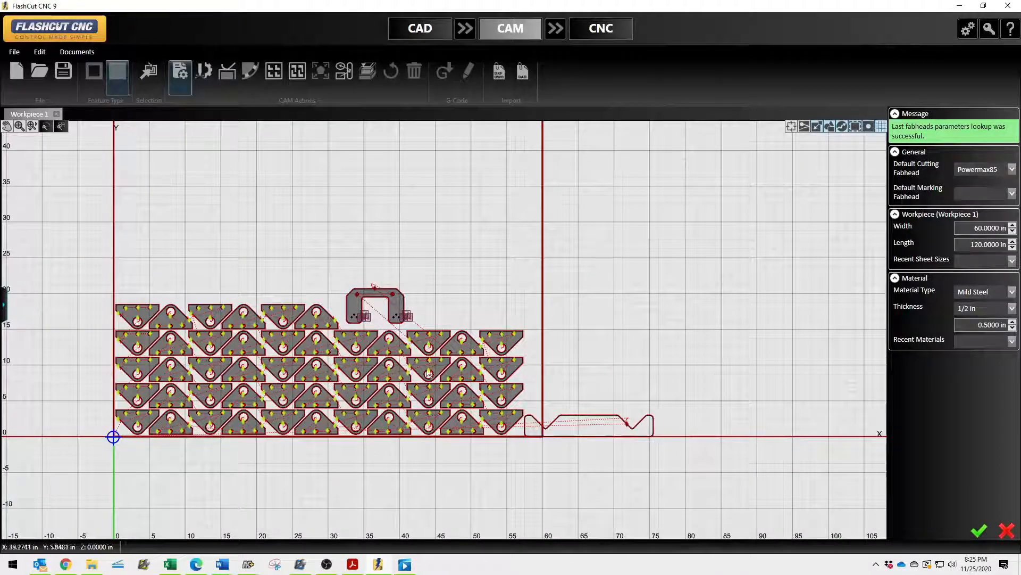
scroll(436, 346, down, 2)
scroll(735, 417, up, 5)
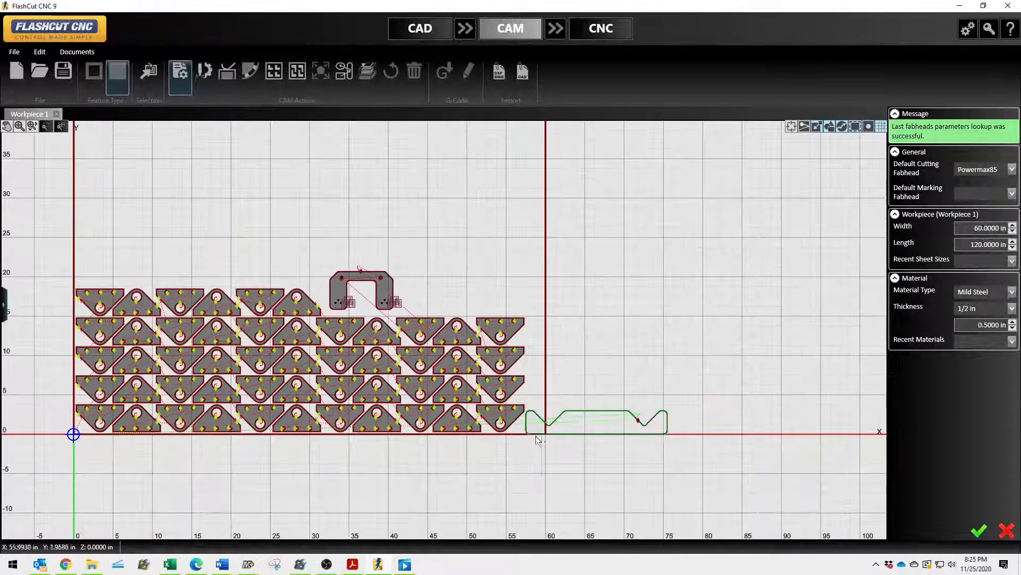
click(979, 530)
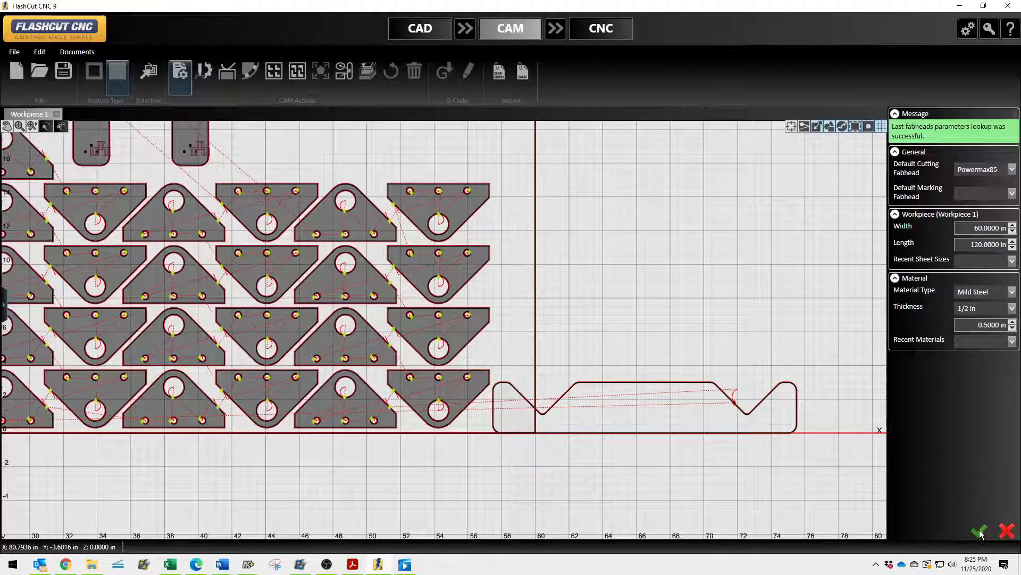
Move the clamp base onto the sheet, into the free area right of the U-shaped part and above the triangles.
drag(665, 382, 496, 266)
scroll(672, 498, down, 2)
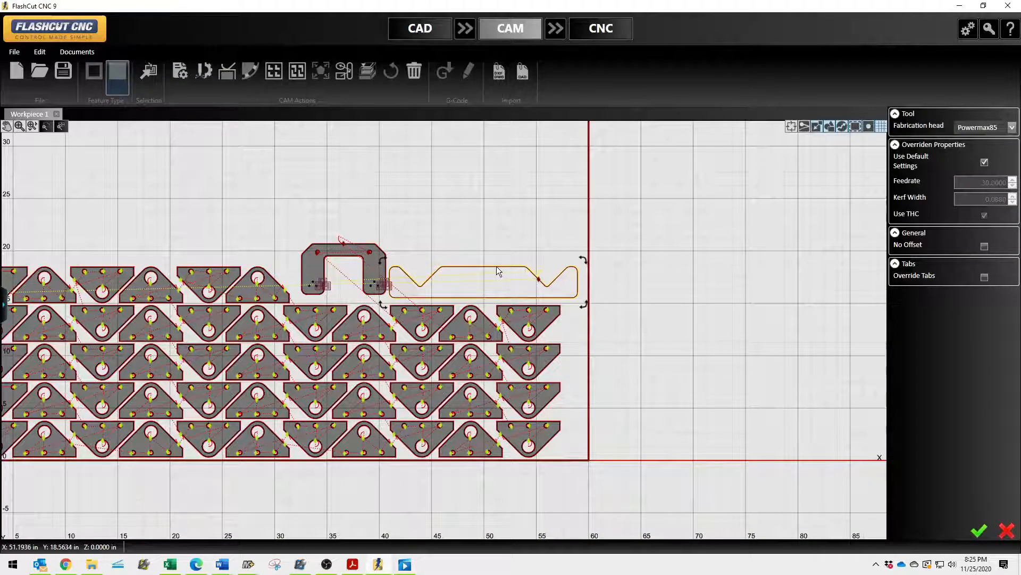
click(673, 302)
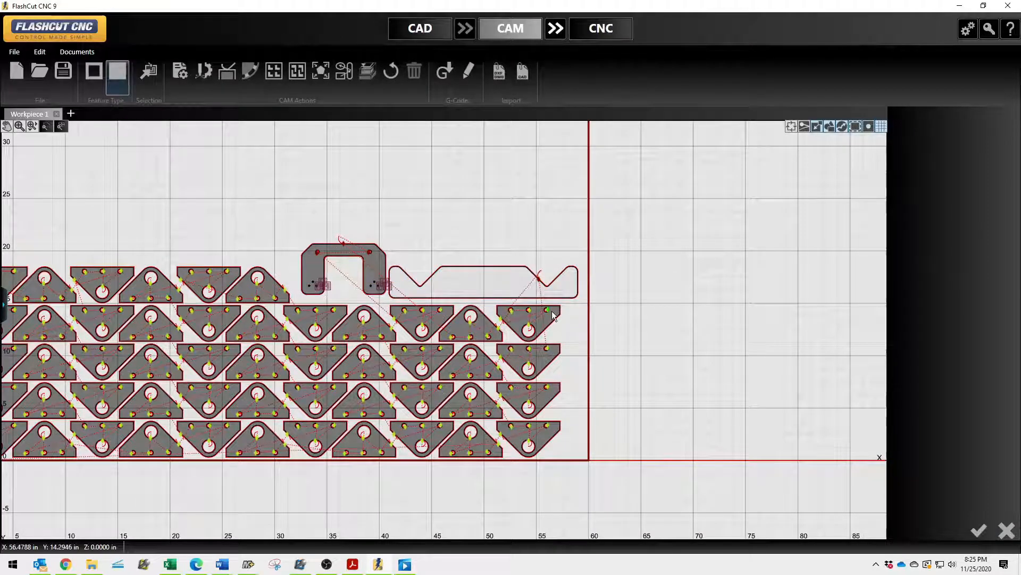
scroll(556, 319, down, 2)
scroll(564, 334, up, 2)
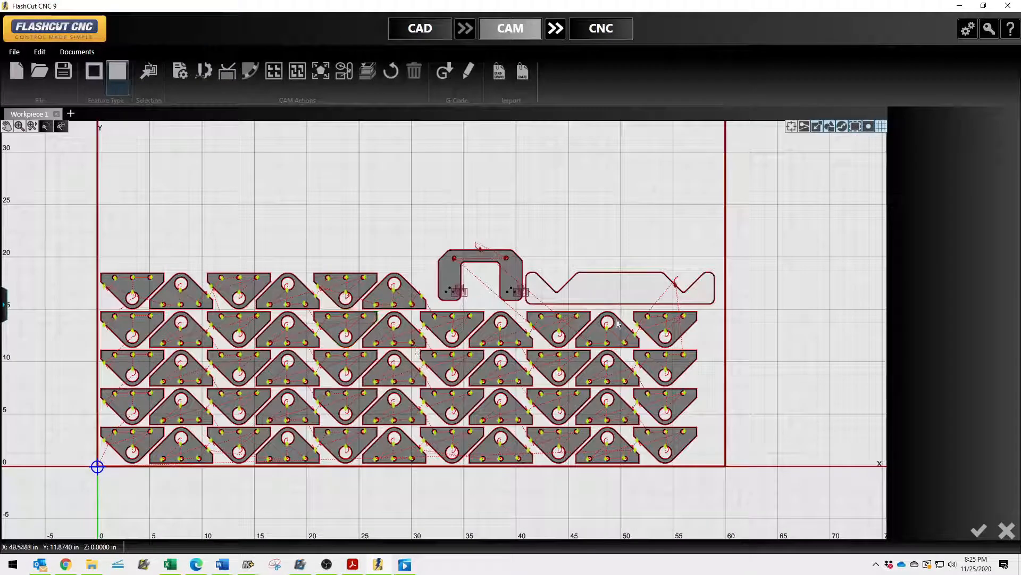
In the nesting setup, set the count of the U-shaped part Document 2_0 to 12 and of CLAMP BASE to 10.
click(298, 74)
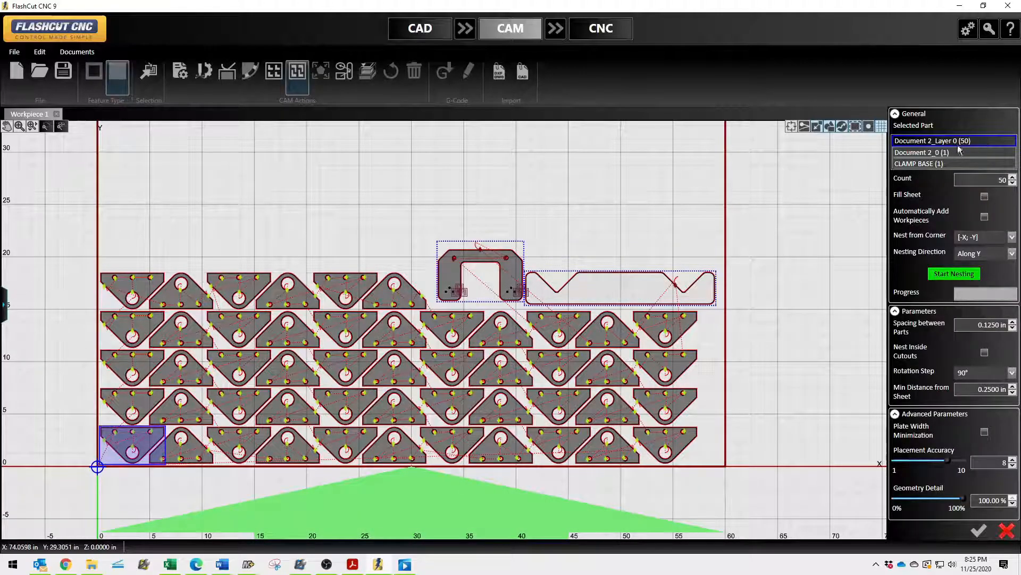
click(962, 154)
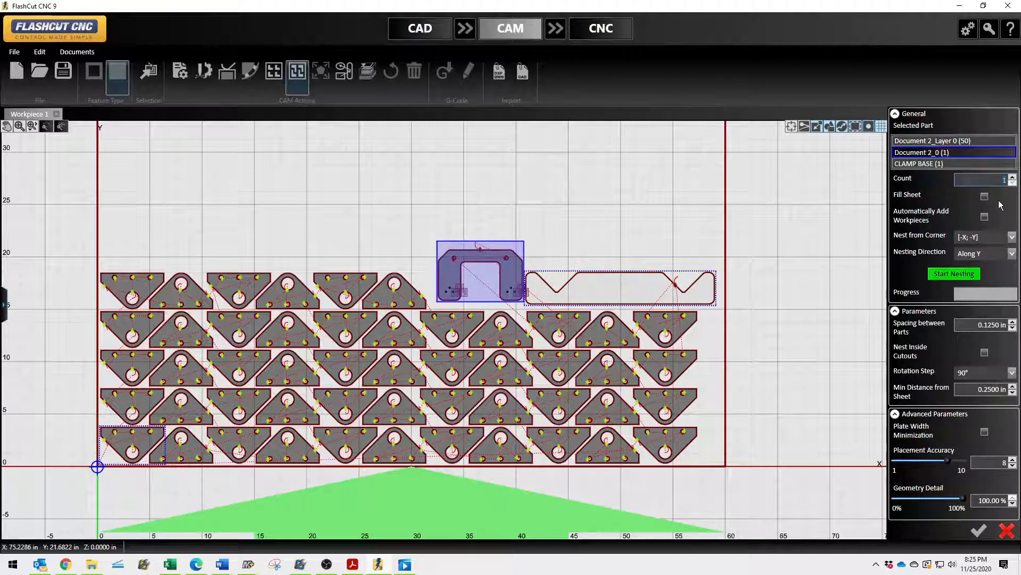
click(970, 164)
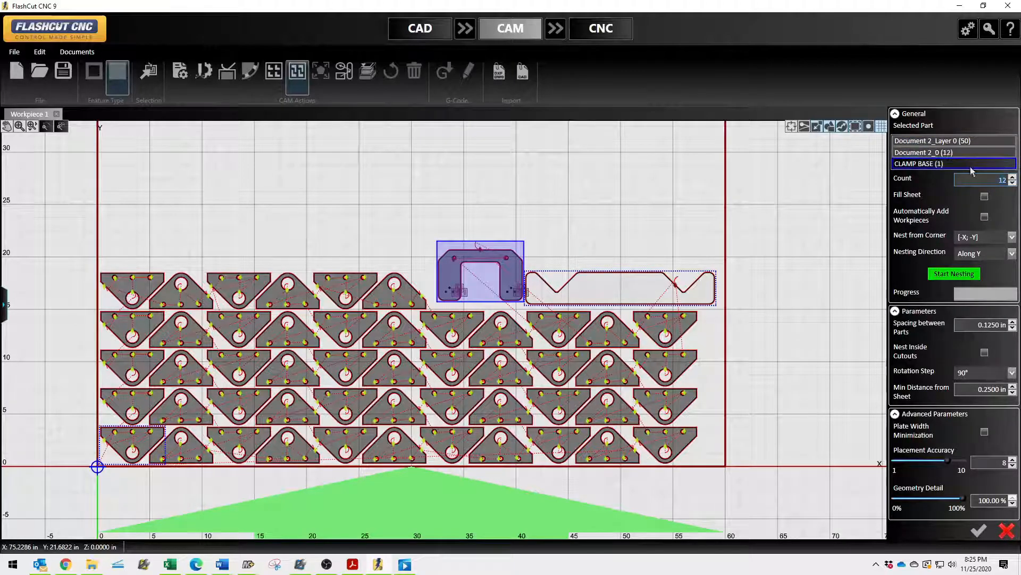
click(1005, 180)
key(Return)
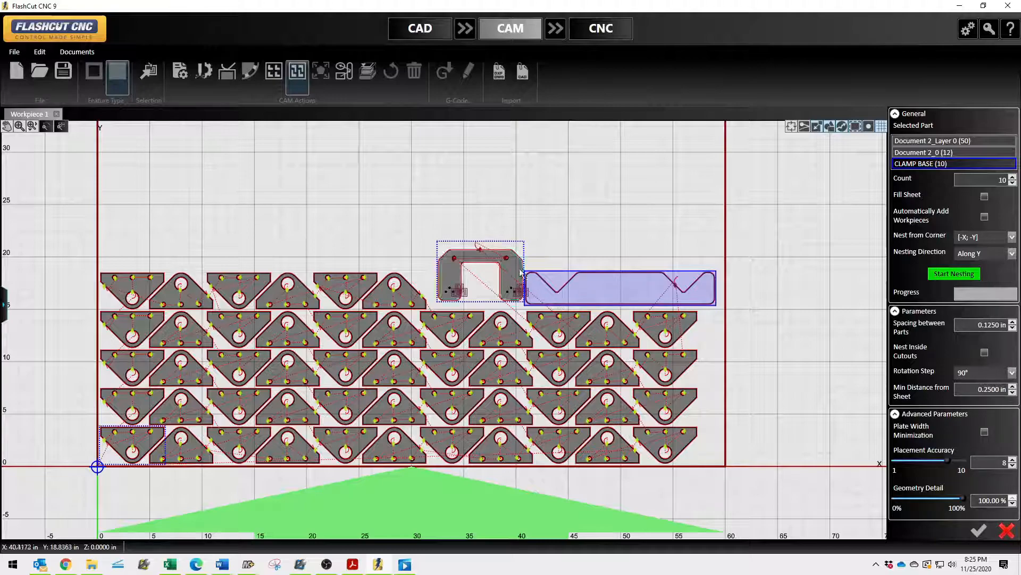
Run the nesting of all three part types on the sheet and accept the resulting layout.
click(955, 277)
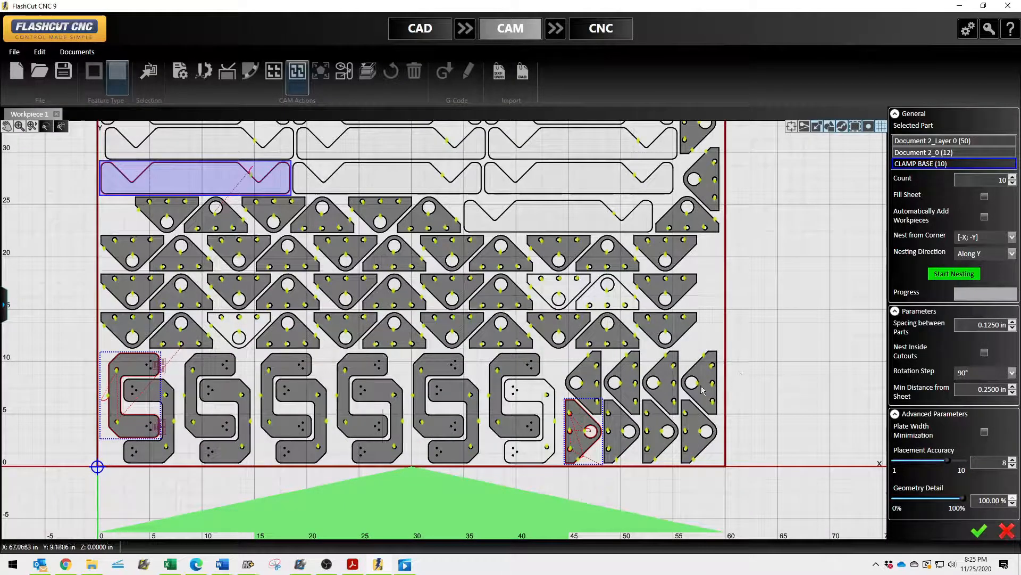
scroll(679, 471, down, 3)
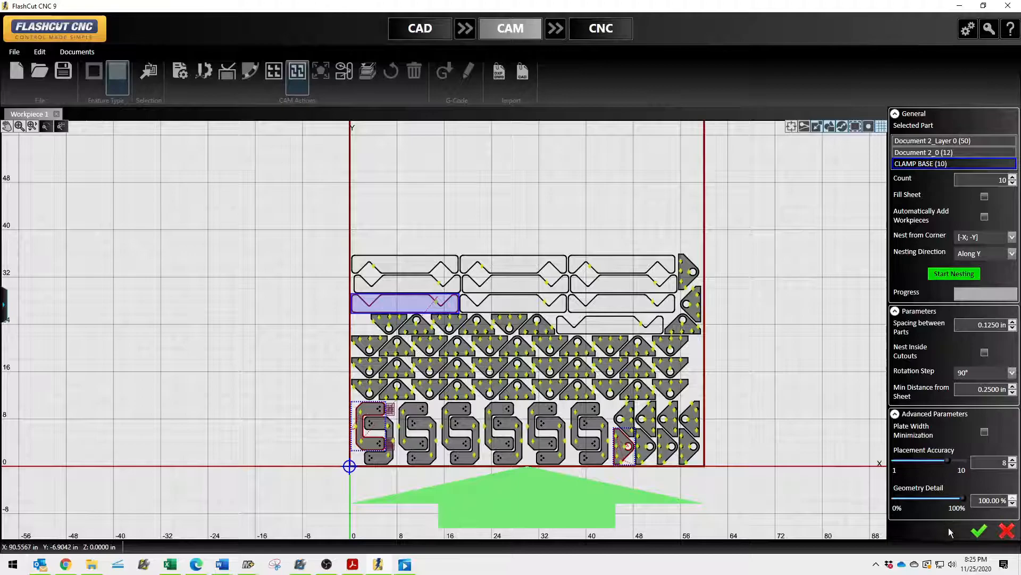
click(983, 533)
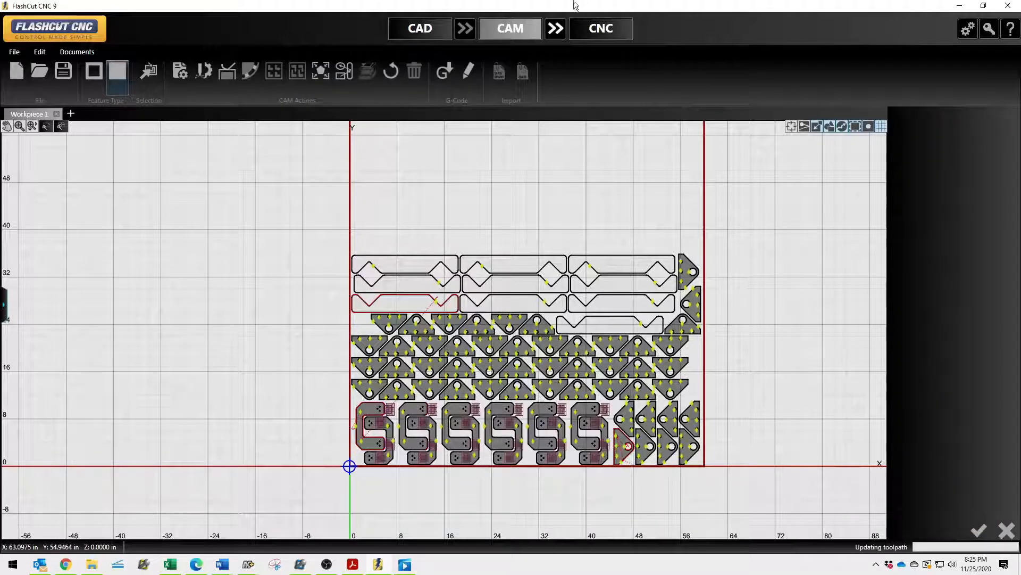
Send the nested job to the CNC workspace and view its toolpaths on the whole sheet.
click(558, 29)
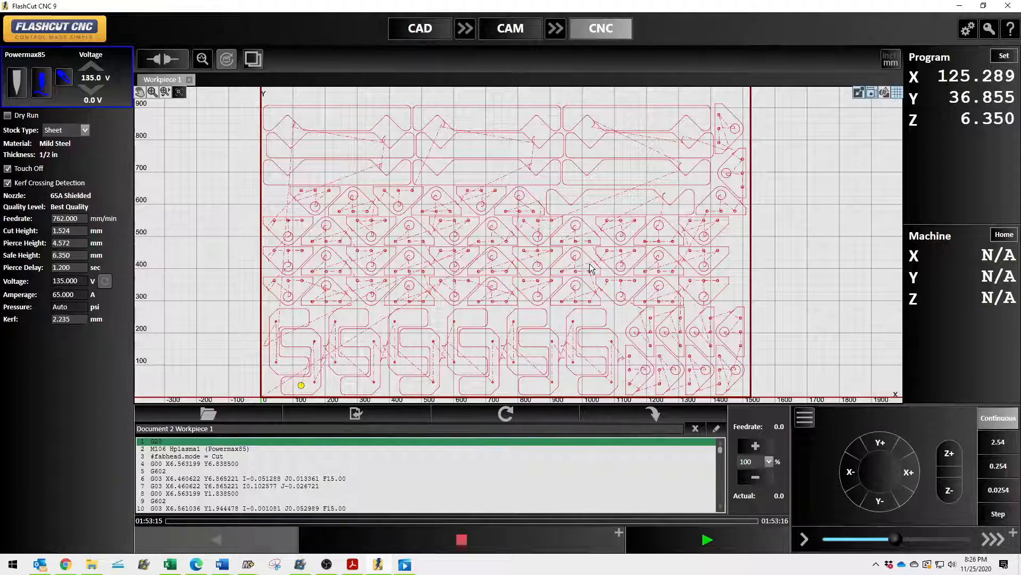
scroll(590, 266, down, 3)
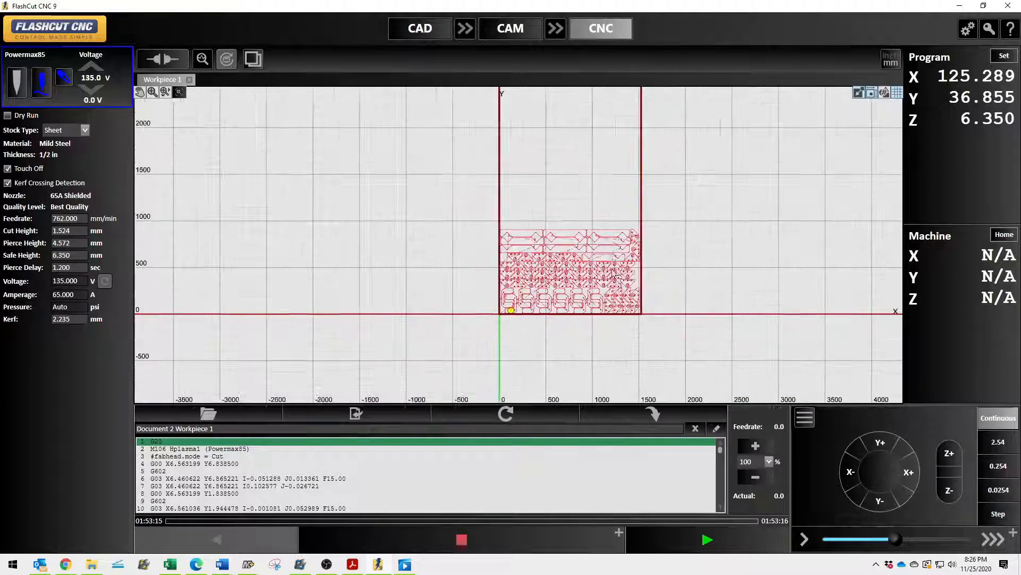
scroll(635, 277, down, 1)
scroll(629, 223, up, 1)
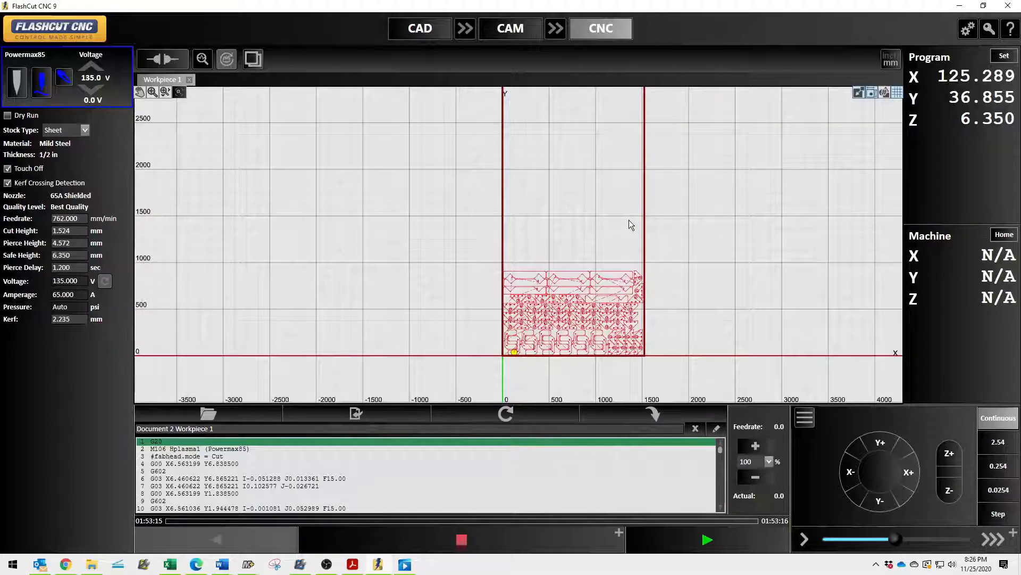